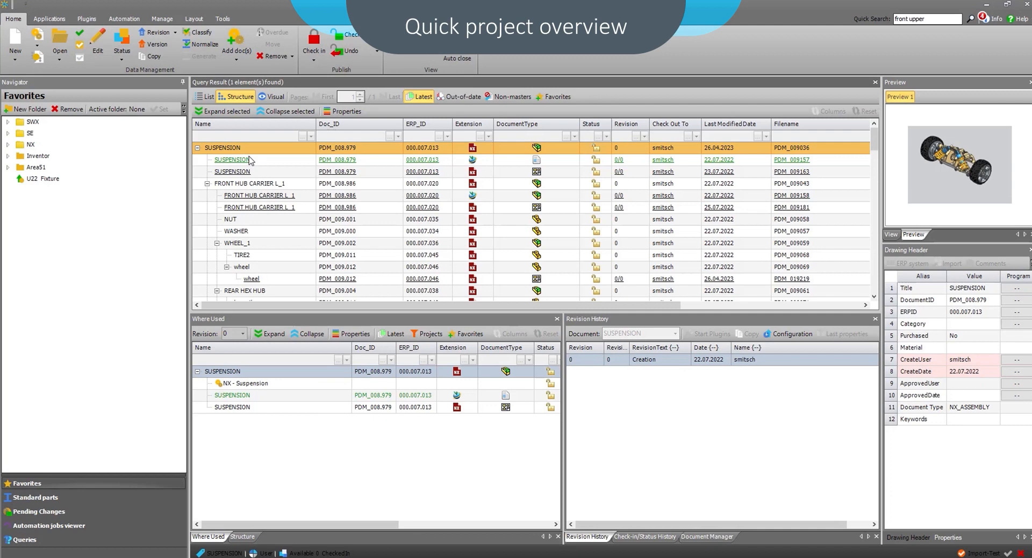
# Step: Browse the SUSPENSION structure down to FRONT LOWER ARM BRACE and examine its revision history
pyautogui.scroll(-4, 249, 162)
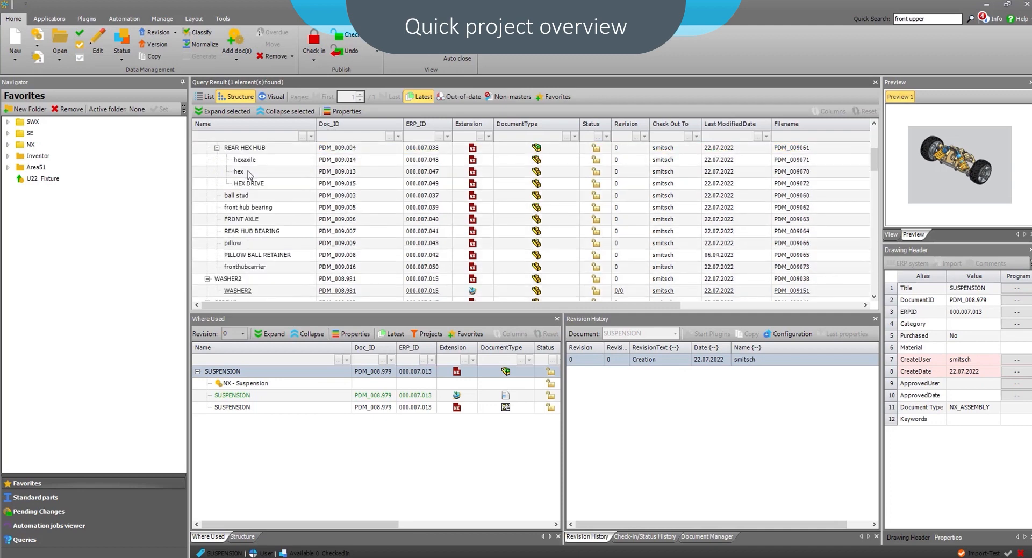
pyautogui.scroll(-5, 249, 173)
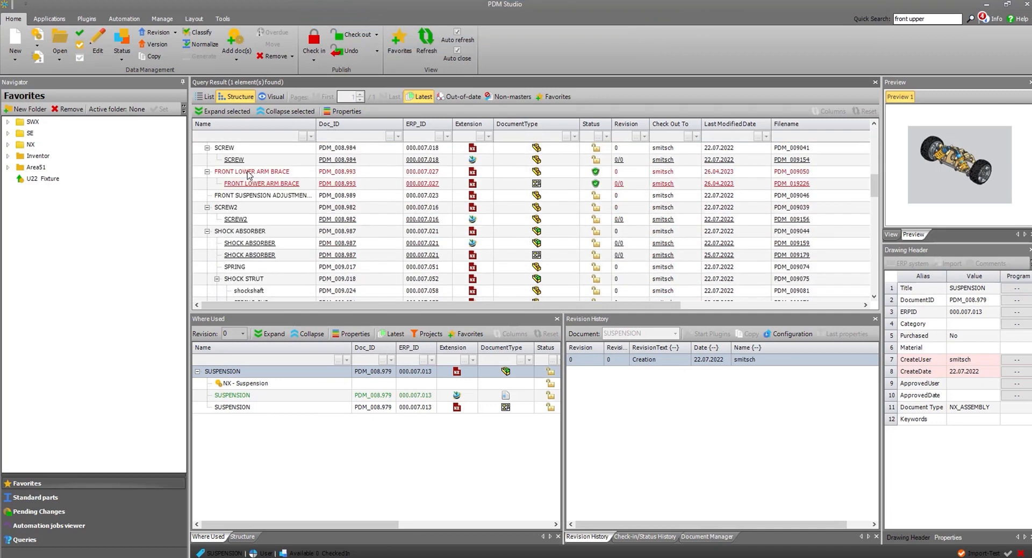
pyautogui.click(249, 172)
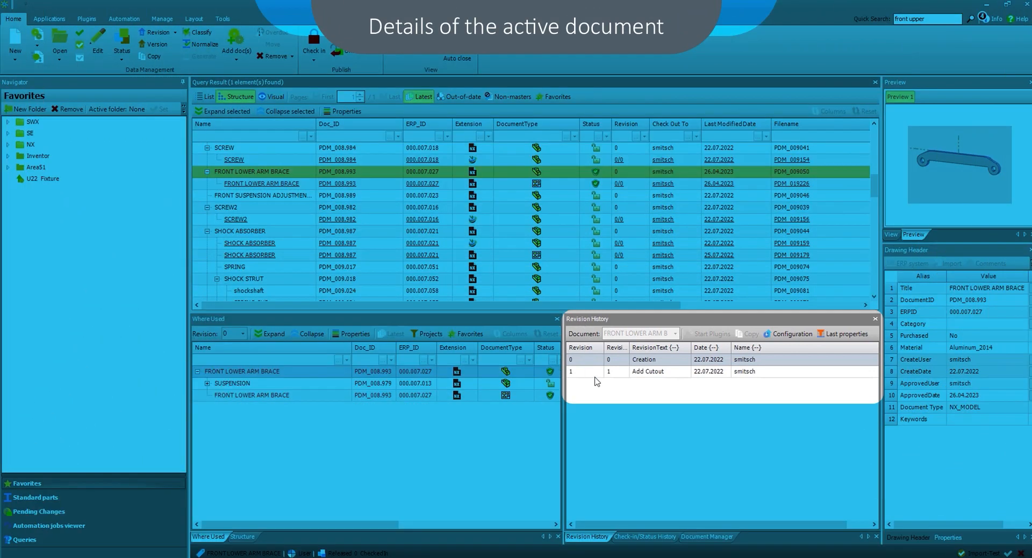
pyautogui.click(590, 360)
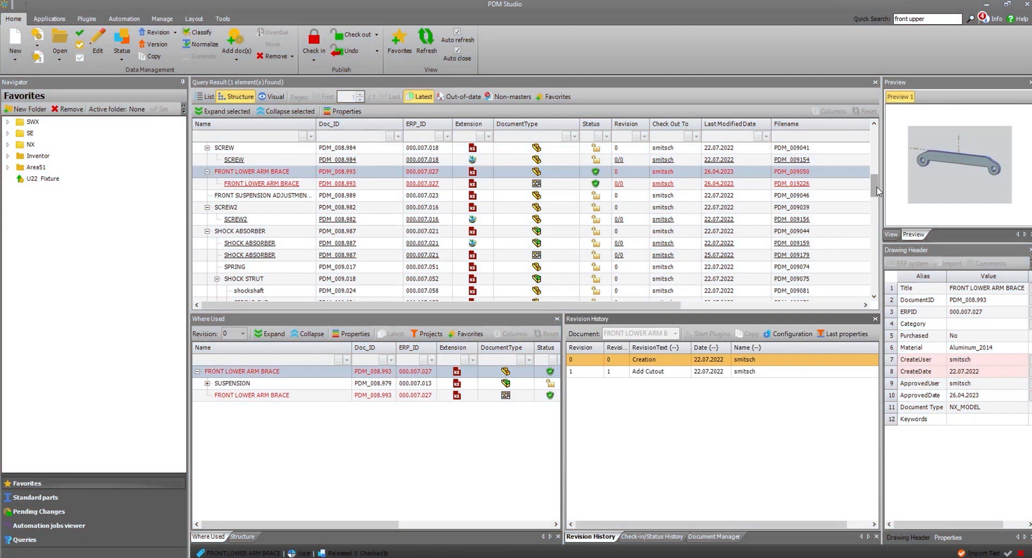
# Step: Open the top-level SUSPENSION assembly from the query result in NX and inspect the model
pyautogui.moveTo(871, 184); pyautogui.dragTo(871, 141)
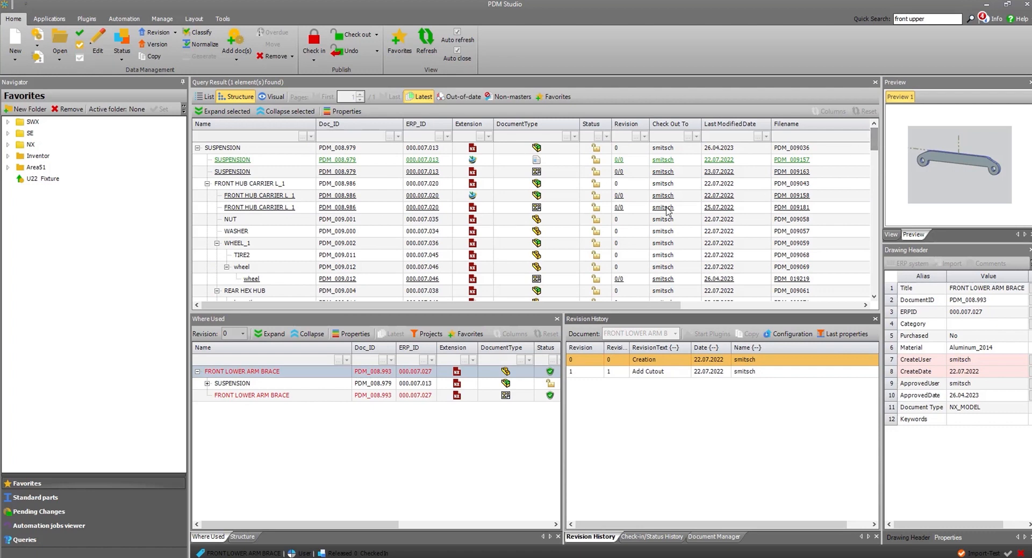
pyautogui.click(241, 149)
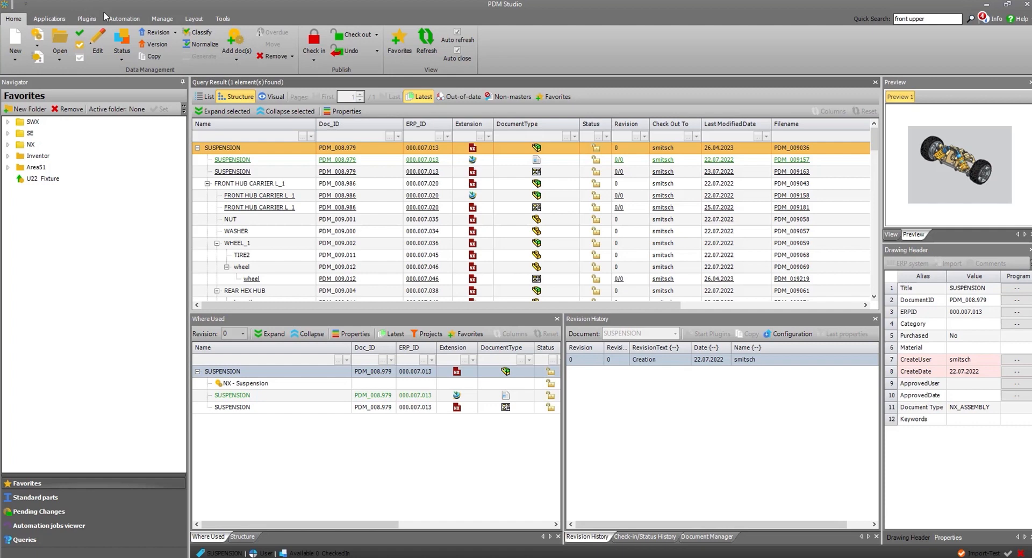
pyautogui.rightClick(266, 154)
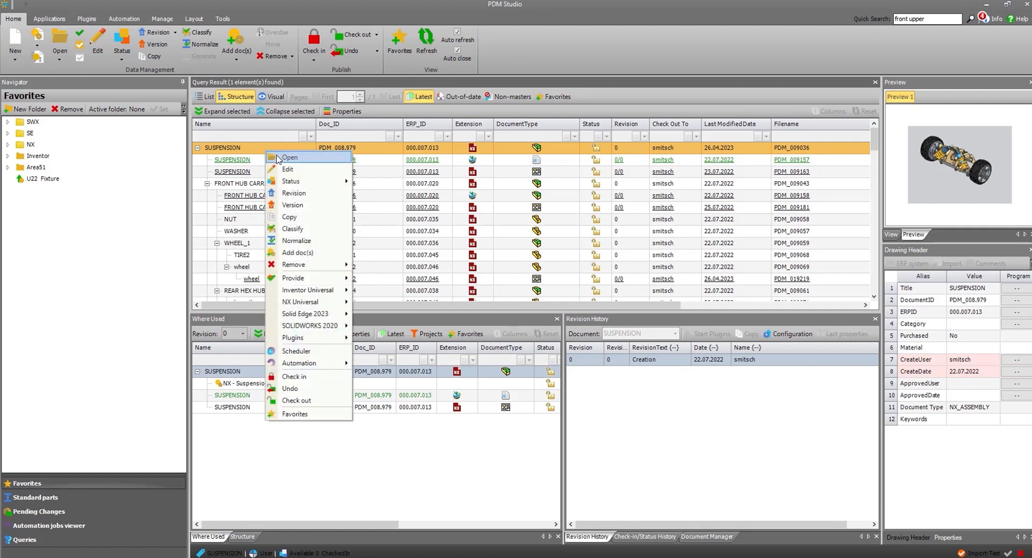
pyautogui.click(278, 159)
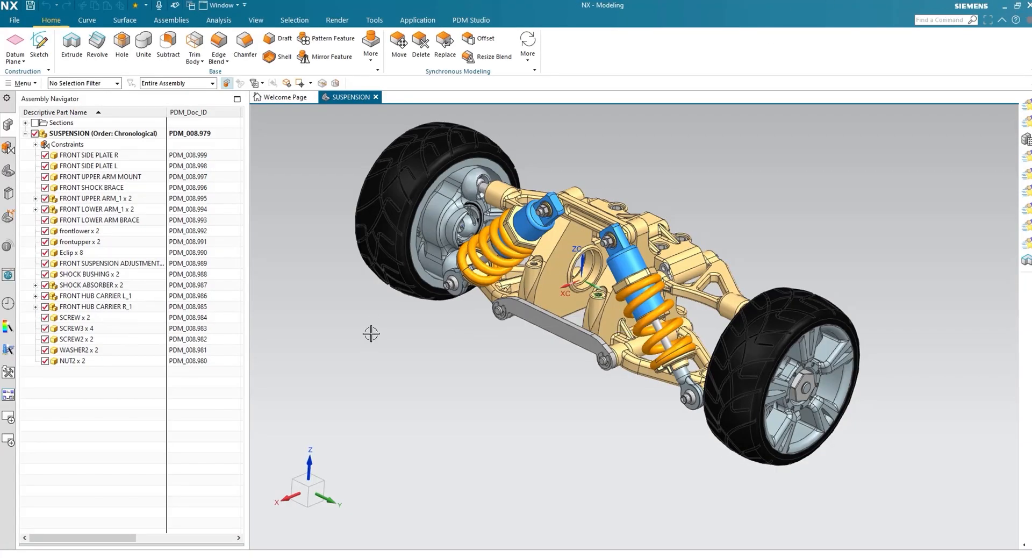
pyautogui.moveTo(369, 334)
pyautogui.mouseDown()
pyautogui.moveTo(402, 297)
pyautogui.moveTo(364, 328)
pyautogui.moveTo(371, 345)
pyautogui.moveTo(376, 337)
pyautogui.mouseUp()
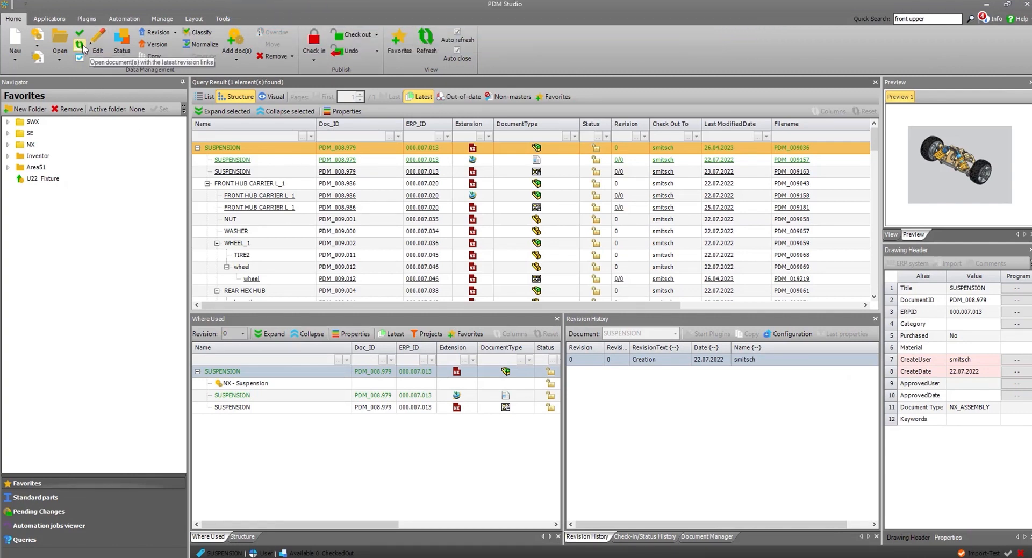
# Step: Reopen the SUSPENSION assembly with the latest revision links and inspect the lower arm brace in NX
pyautogui.rightClick(260, 149)
pyautogui.press('Escape')
pyautogui.doubleClick(263, 152)
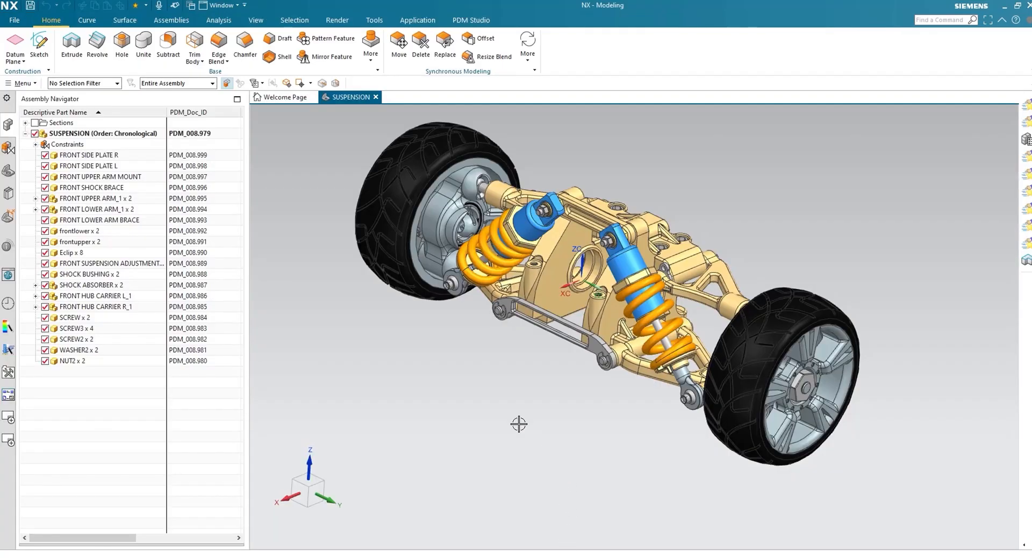
pyautogui.moveTo(519, 424); pyautogui.dragTo(537, 397)
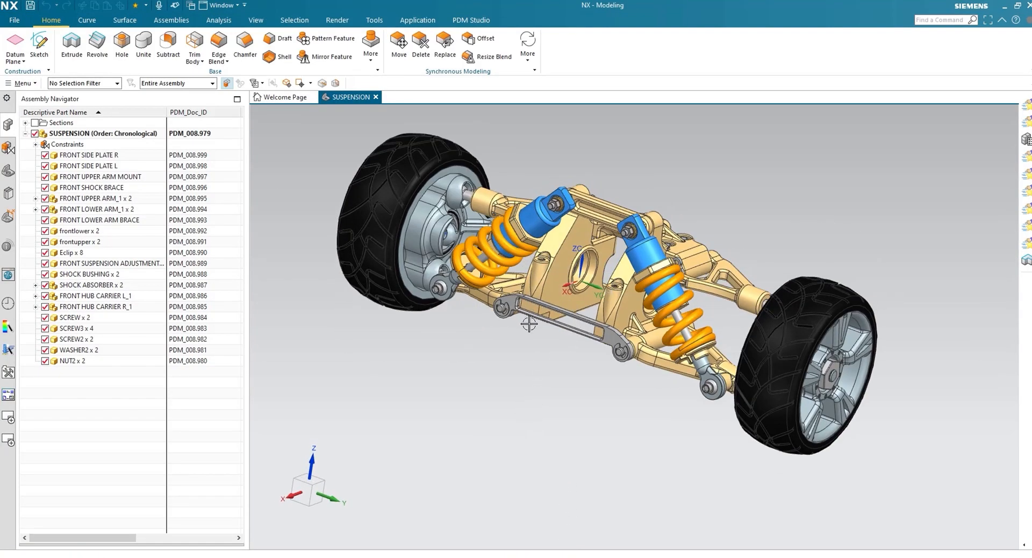
pyautogui.scroll(3, 558, 345)
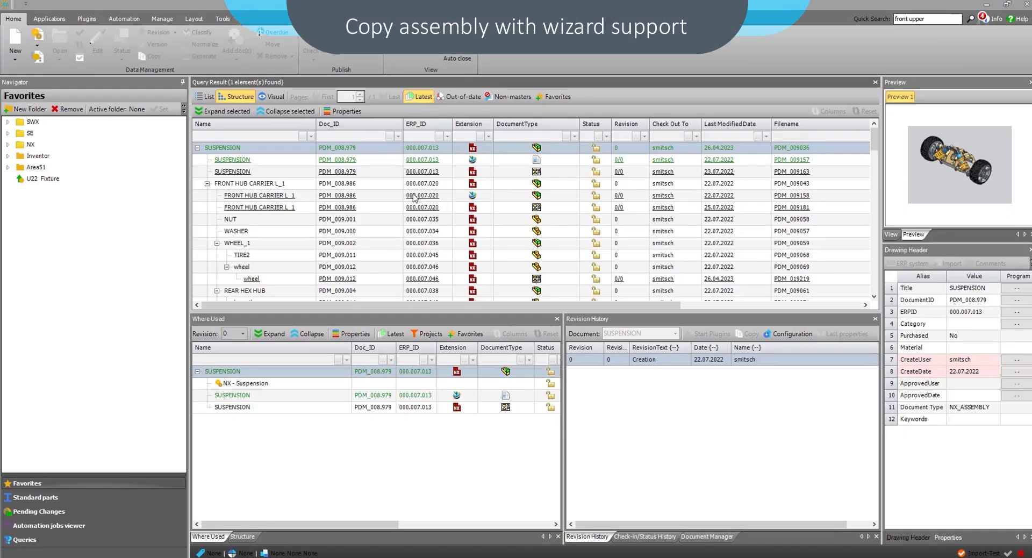
# Step: In PDM Studio, start copying SUSPENSION with only the top-level assembly and its two attached documents selected, and continue to the Organizer
pyautogui.rightClick(243, 149)
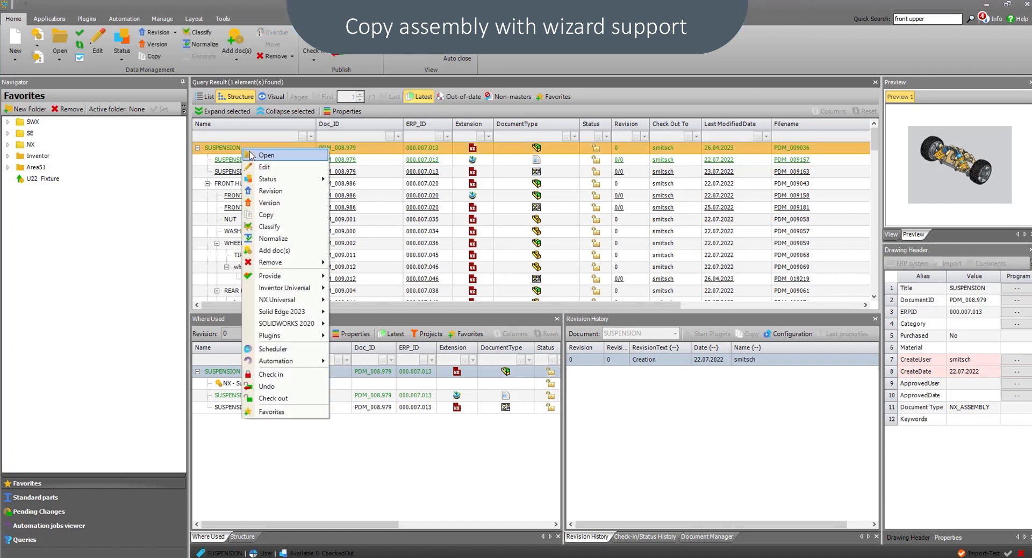
pyautogui.click(279, 215)
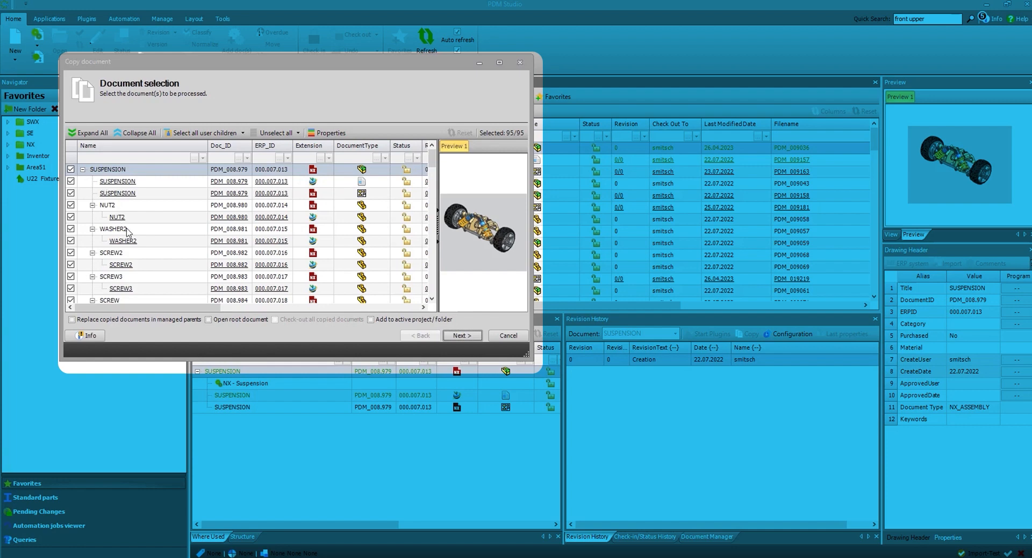
pyautogui.scroll(-8, 128, 231)
pyautogui.scroll(10, 129, 235)
pyautogui.click(276, 133)
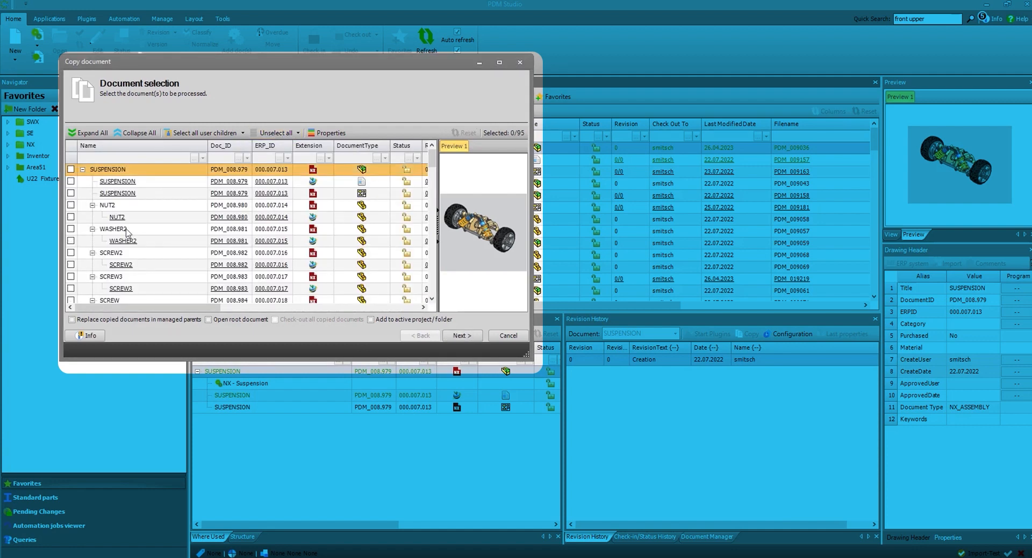
pyautogui.click(71, 193)
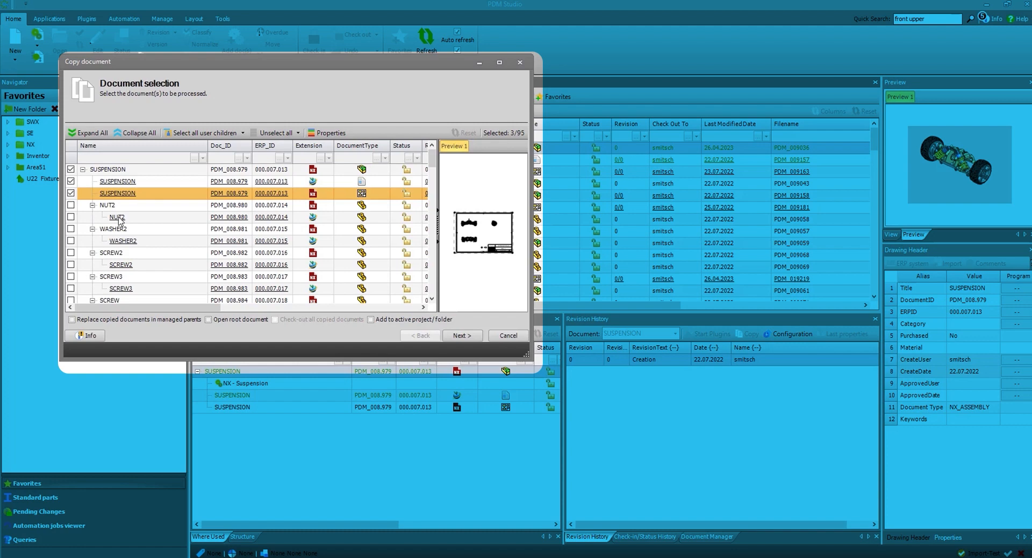
pyautogui.click(466, 337)
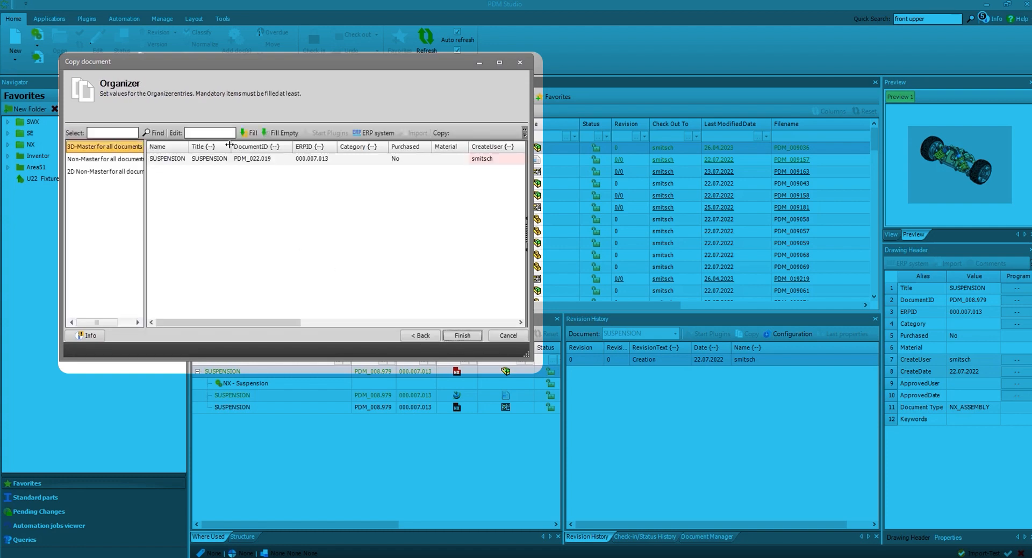
# Step: Widen the Title column and set the copied 3D master's title to SUSPENSION Advanced
pyautogui.moveTo(229, 146); pyautogui.dragTo(276, 146)
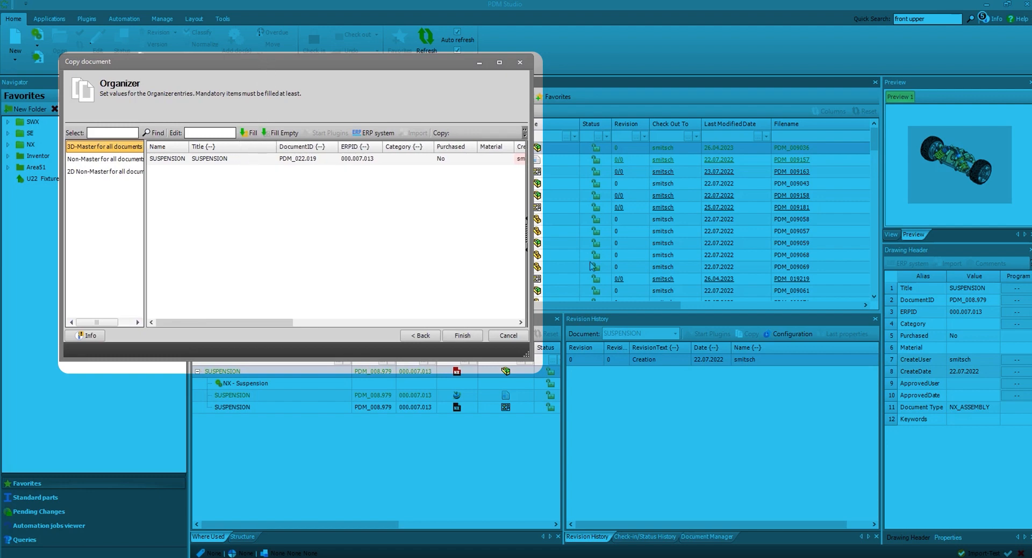
pyautogui.moveTo(261, 66); pyautogui.dragTo(265, 72)
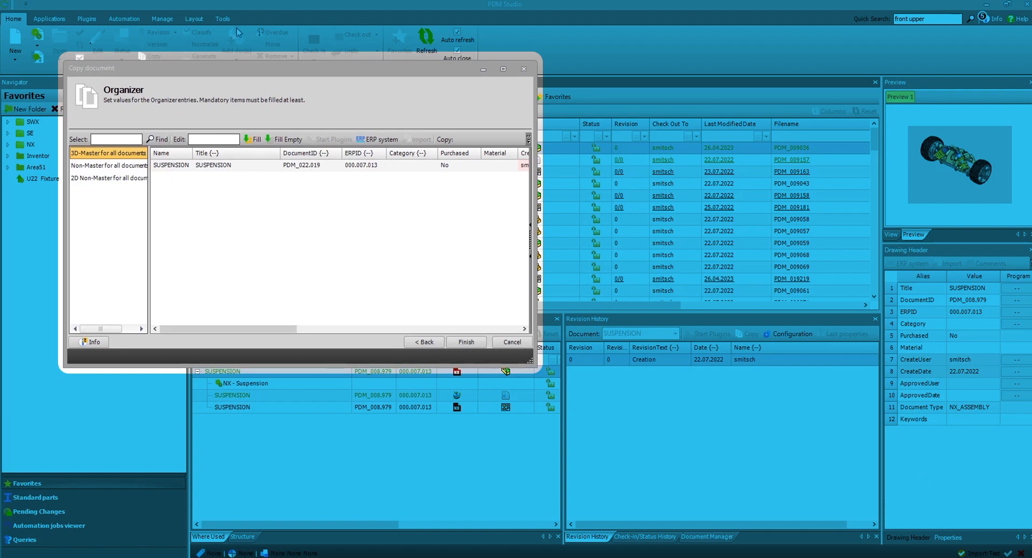
pyautogui.click(243, 166)
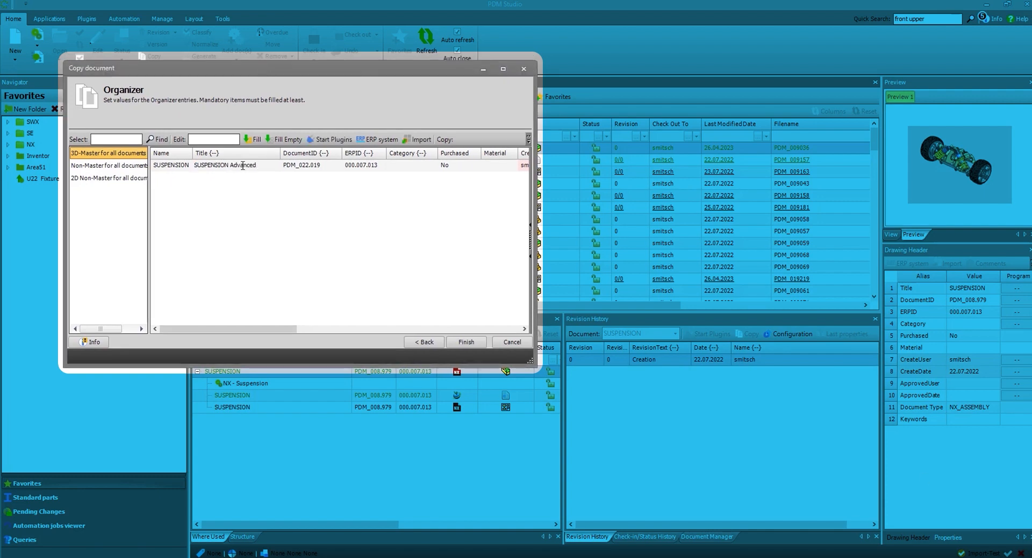
pyautogui.click(257, 228)
# Step: Check the titles of the copied 2D and other non-master documents, then finish the copy and dismiss the summary
pyautogui.click(108, 178)
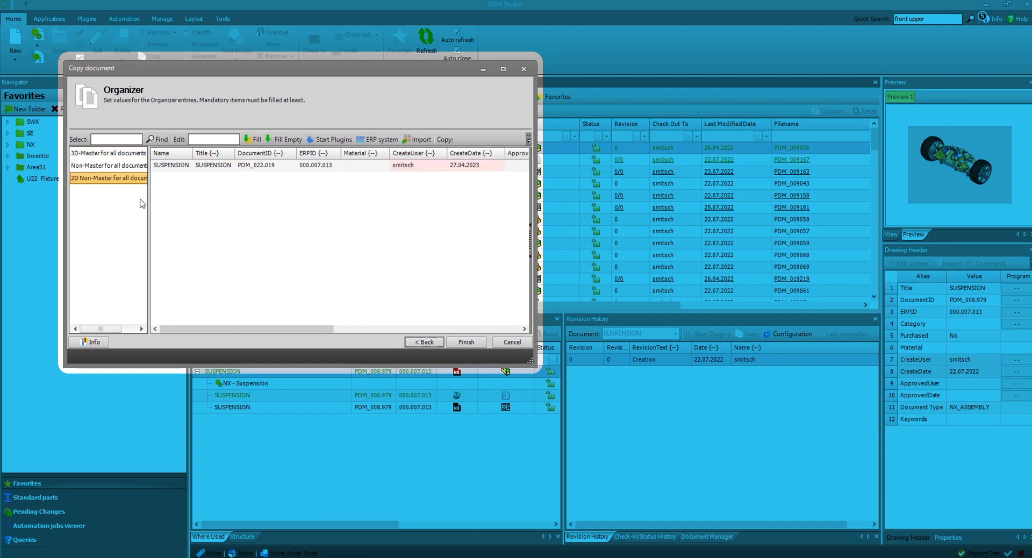
pyautogui.click(108, 166)
pyautogui.click(208, 154)
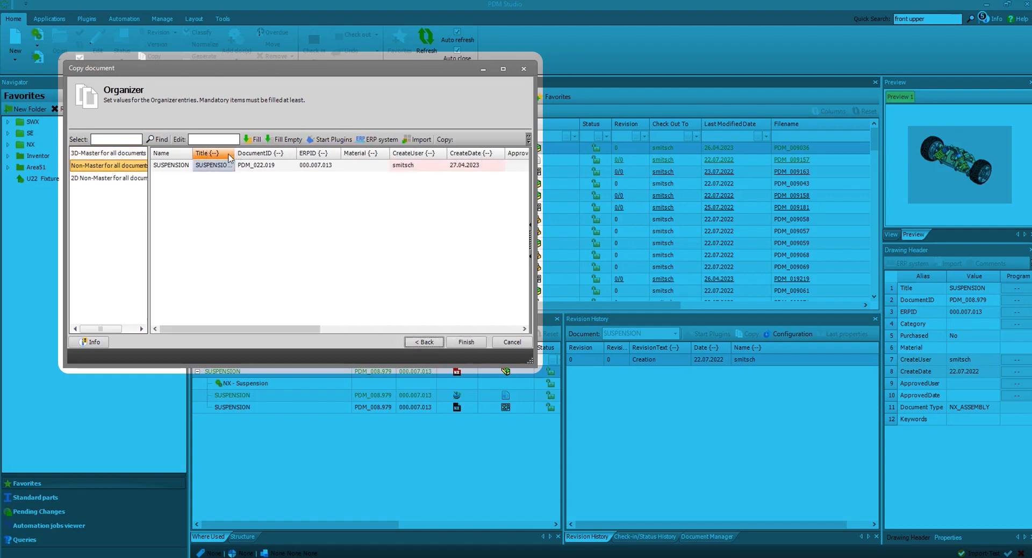
pyautogui.doubleClick(233, 154)
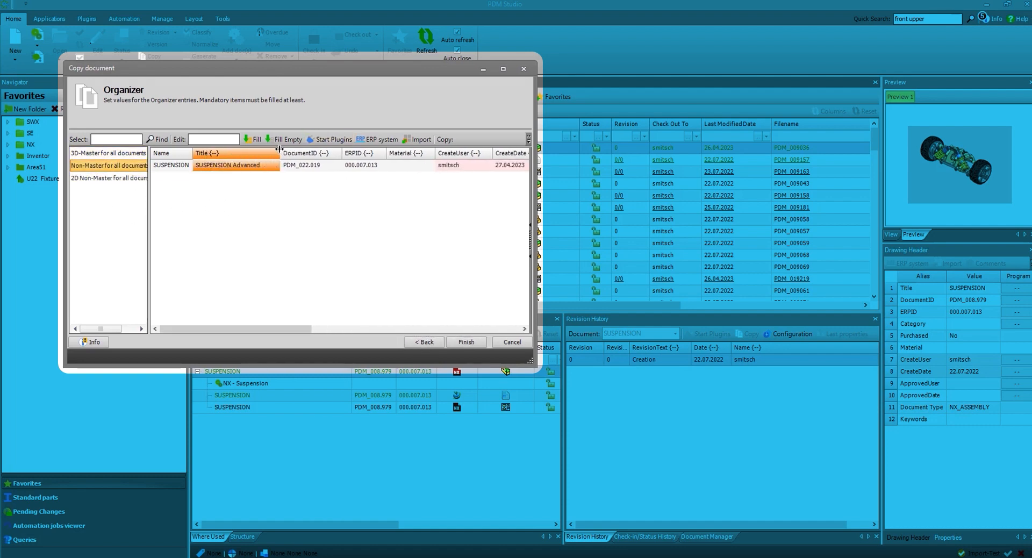
pyautogui.click(463, 343)
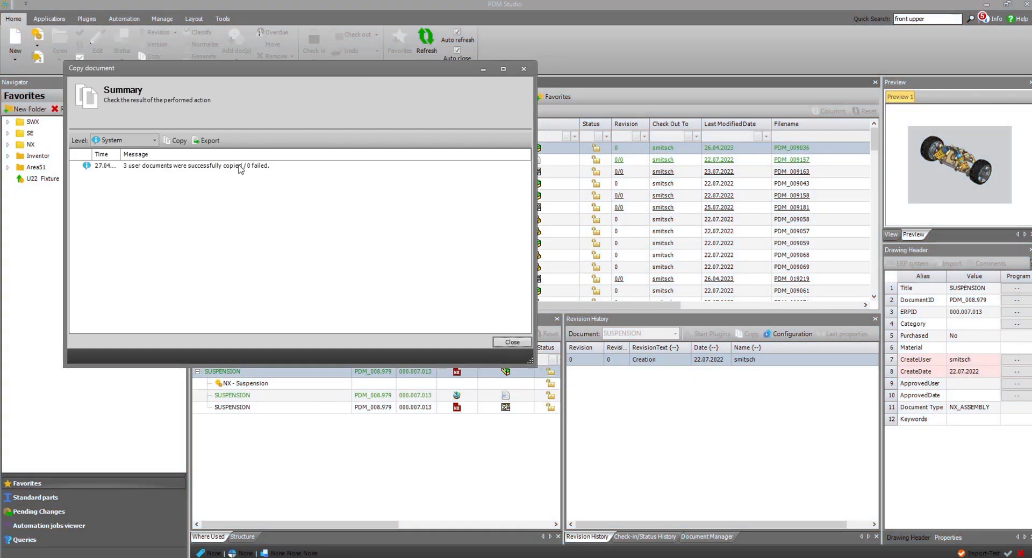
pyautogui.click(513, 342)
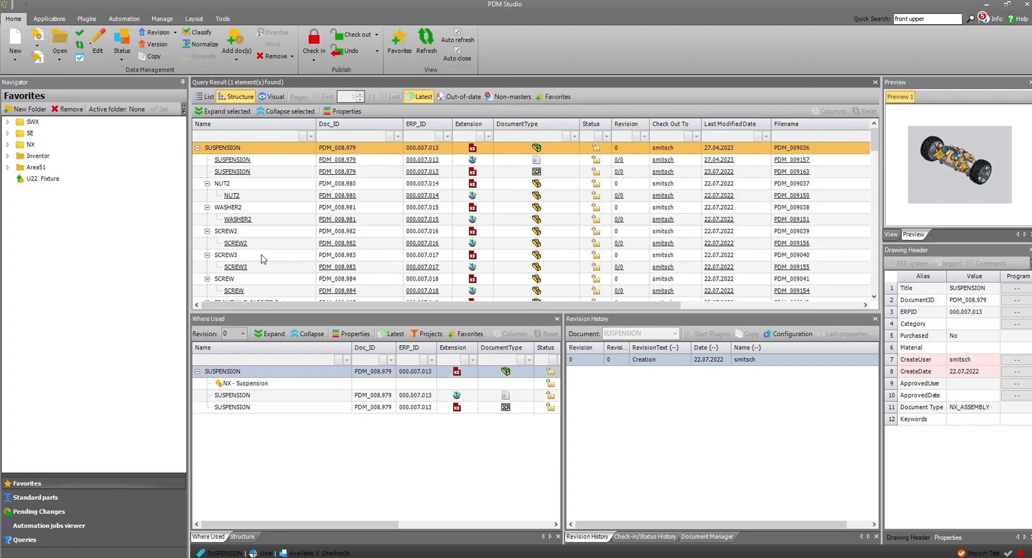
# Step: Examine where the NUT2 part is used among the assemblies
pyautogui.click(237, 188)
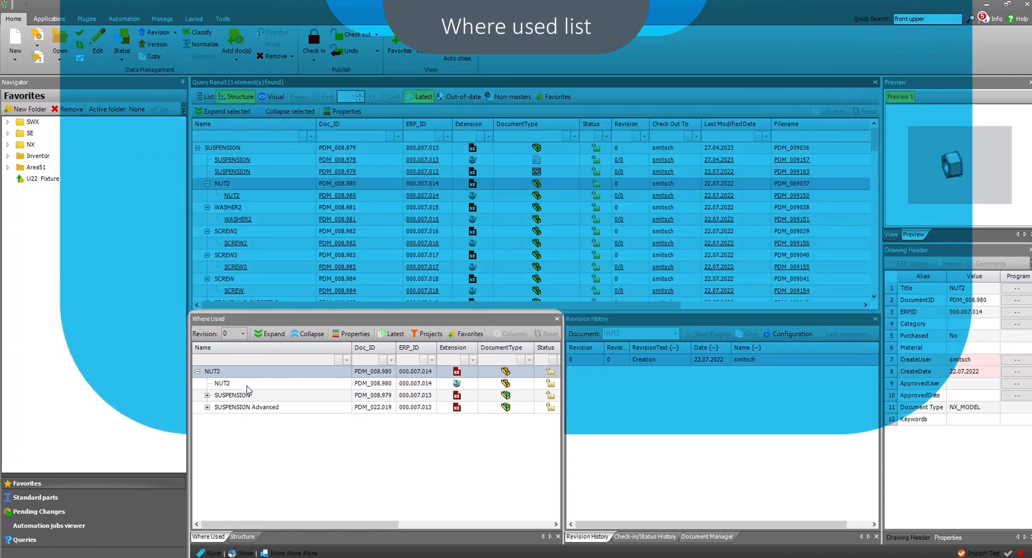
pyautogui.click(247, 385)
pyautogui.click(253, 398)
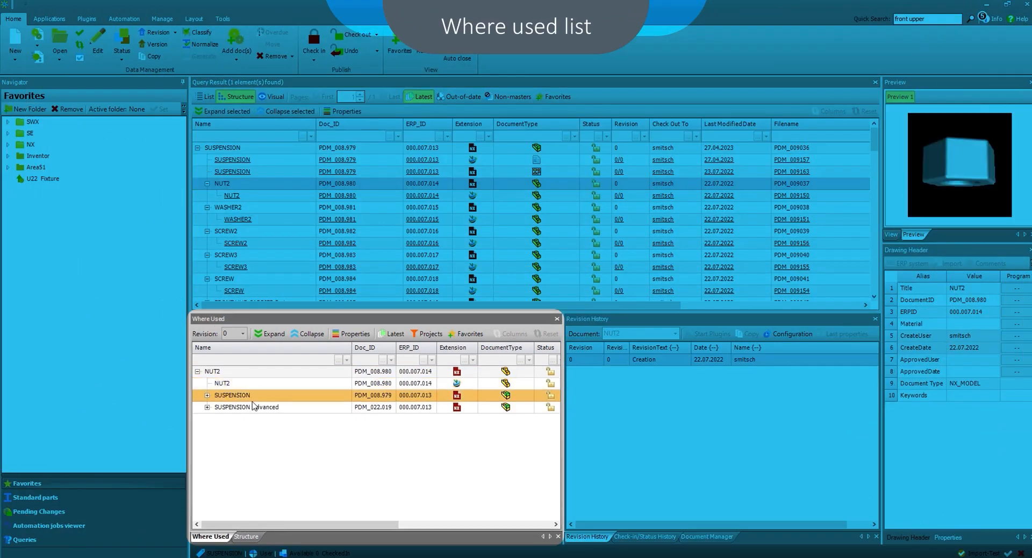
# Step: Open the SUSPENSION Advanced assembly from NUT2's where-used list in NX and inspect the model from several angles
pyautogui.click(251, 409)
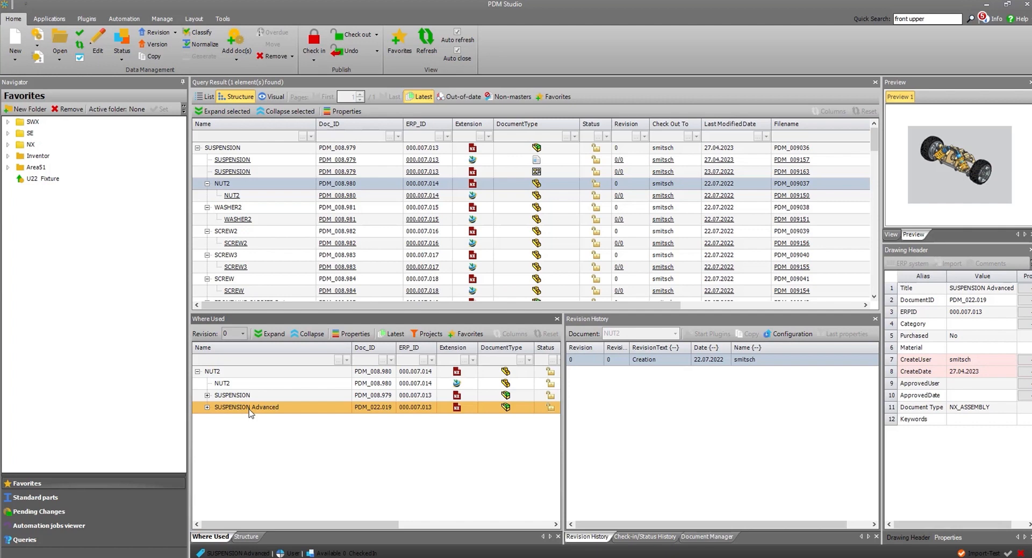
pyautogui.rightClick(250, 411)
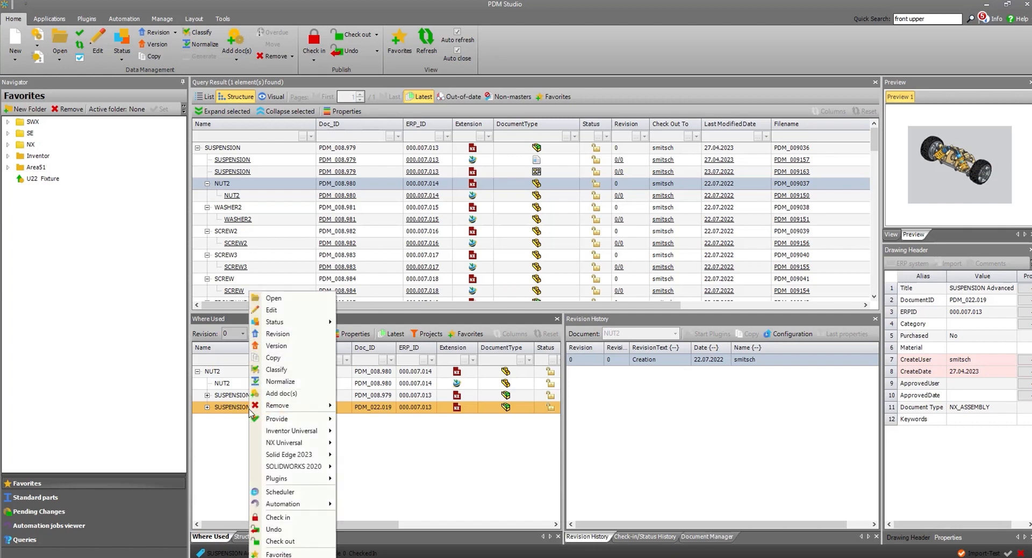
pyautogui.click(297, 301)
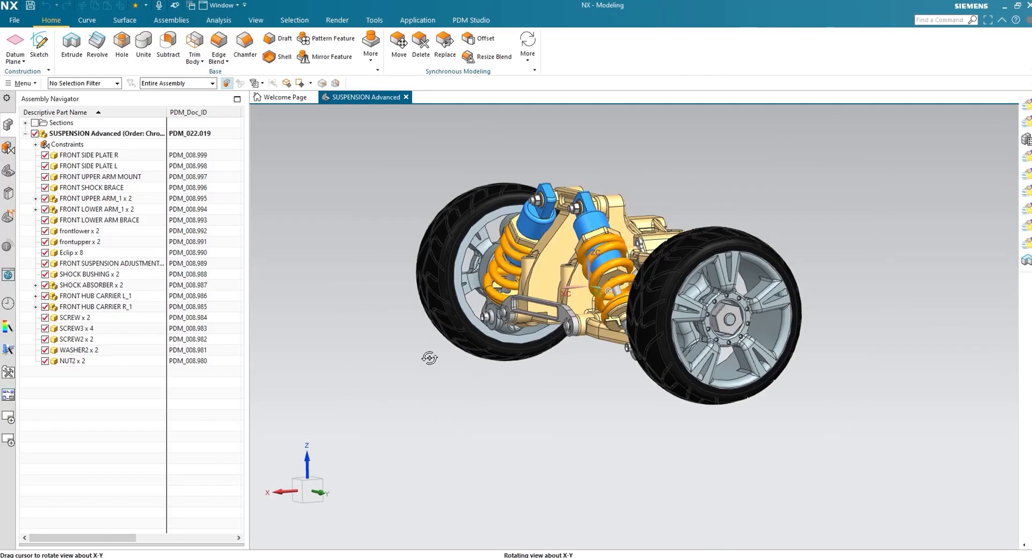
pyautogui.moveTo(478, 366)
pyautogui.mouseDown()
pyautogui.moveTo(495, 346)
pyautogui.moveTo(472, 368)
pyautogui.moveTo(489, 371)
pyautogui.mouseUp()
pyautogui.click(557, 288)
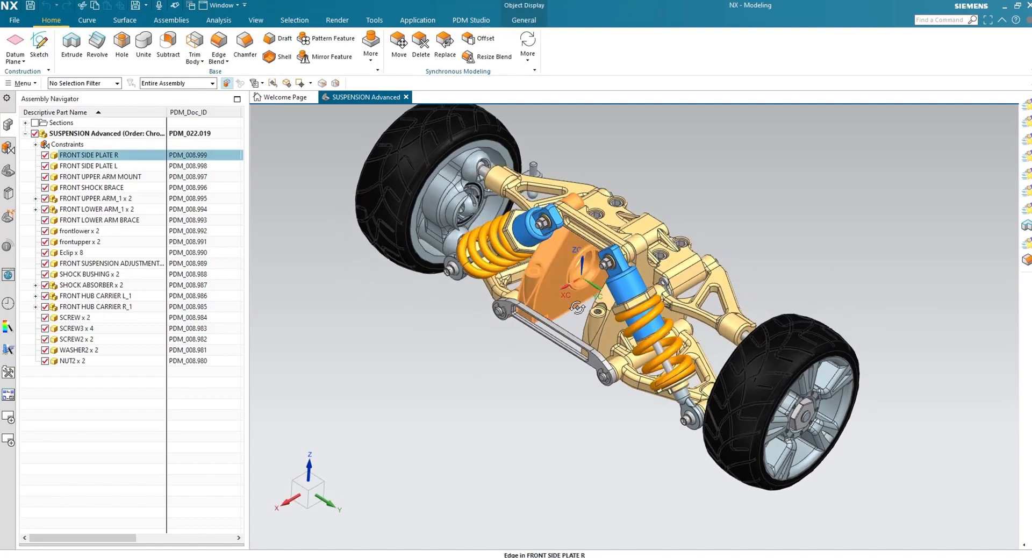
pyautogui.moveTo(557, 290); pyautogui.dragTo(549, 431)
pyautogui.click(556, 422)
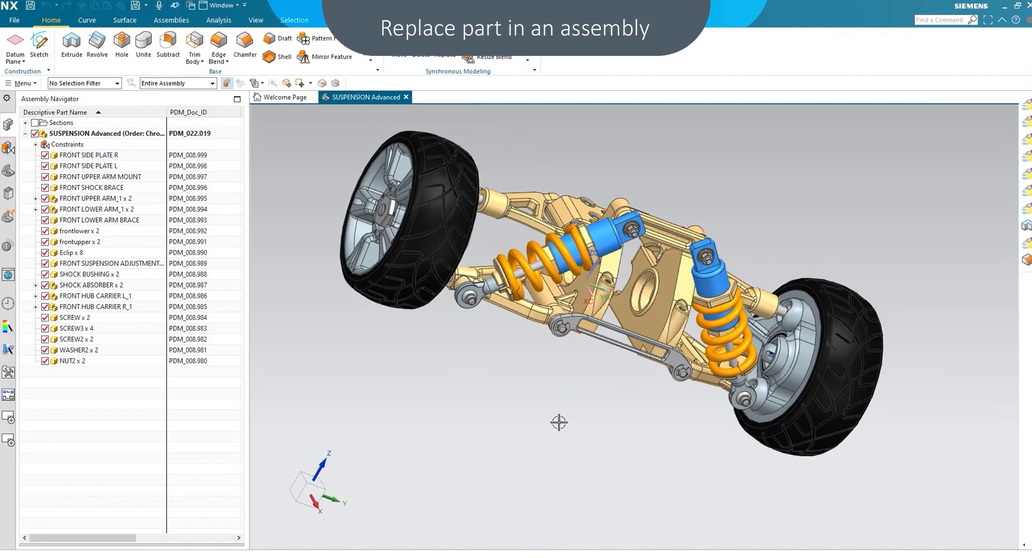
# Step: Select the FRONT SIDE PLATE L component in the NX assembly and switch to PDM Studio
pyautogui.click(649, 324)
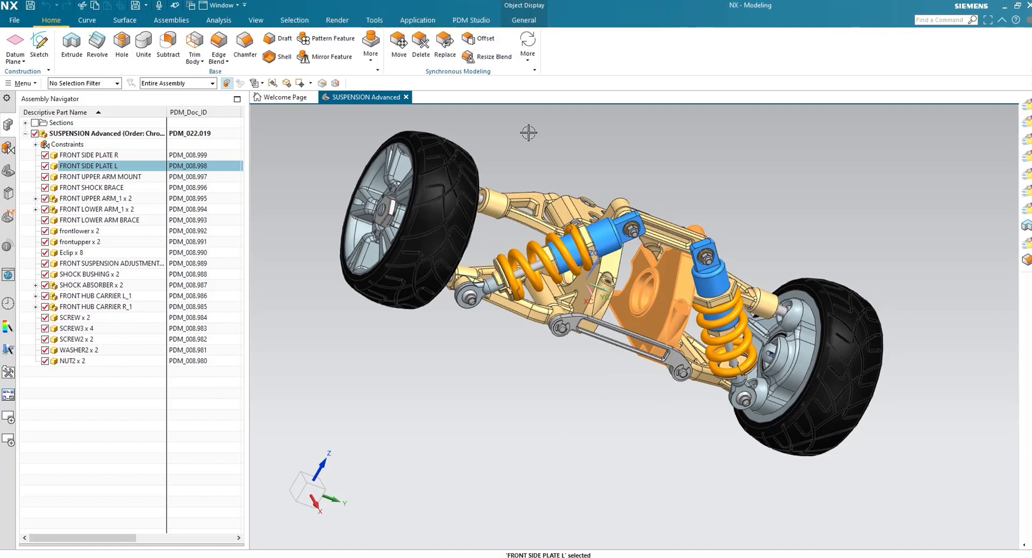
pyautogui.click(489, 21)
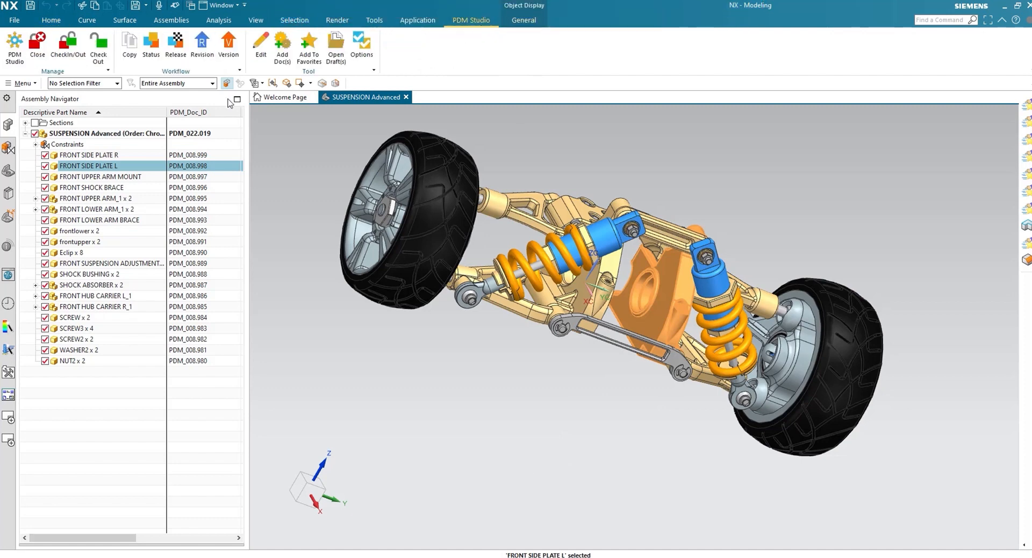
pyautogui.click(15, 48)
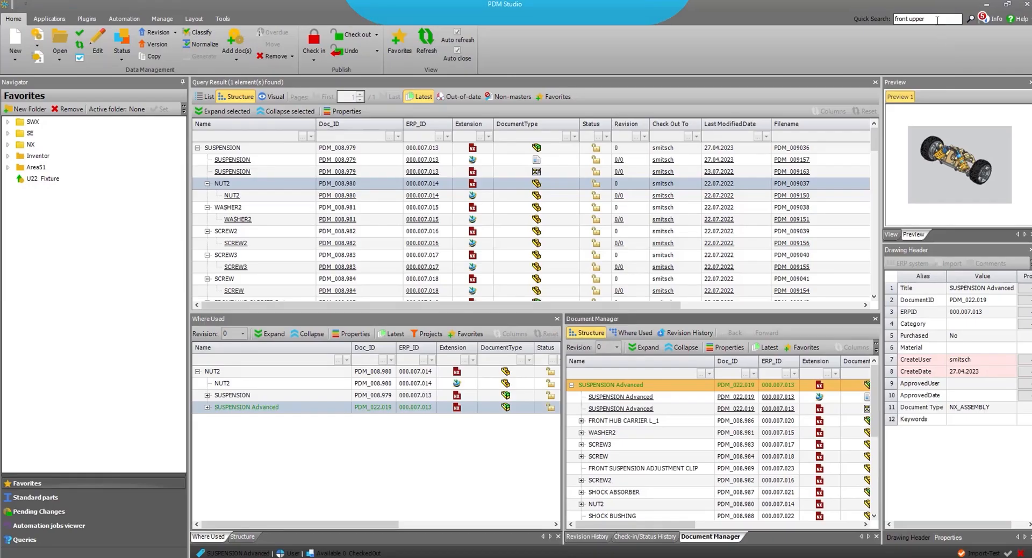
# Step: Run a quick search for "Advanced" and select the FRONT SIDE PLATE L Advanced model in the results
pyautogui.moveTo(938, 19); pyautogui.dragTo(883, 27)
pyautogui.write('Adv')
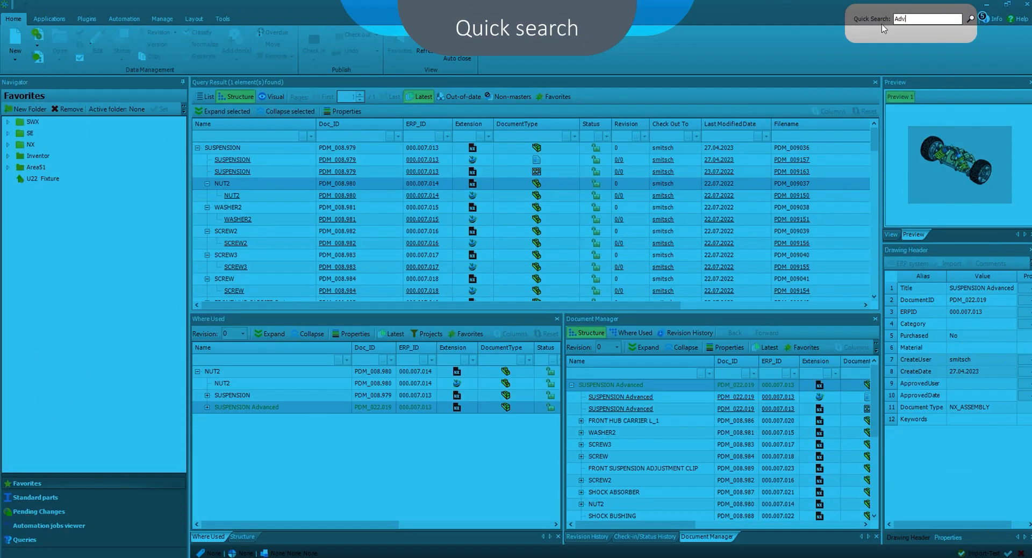
pyautogui.write('anced')
pyautogui.press('Return')
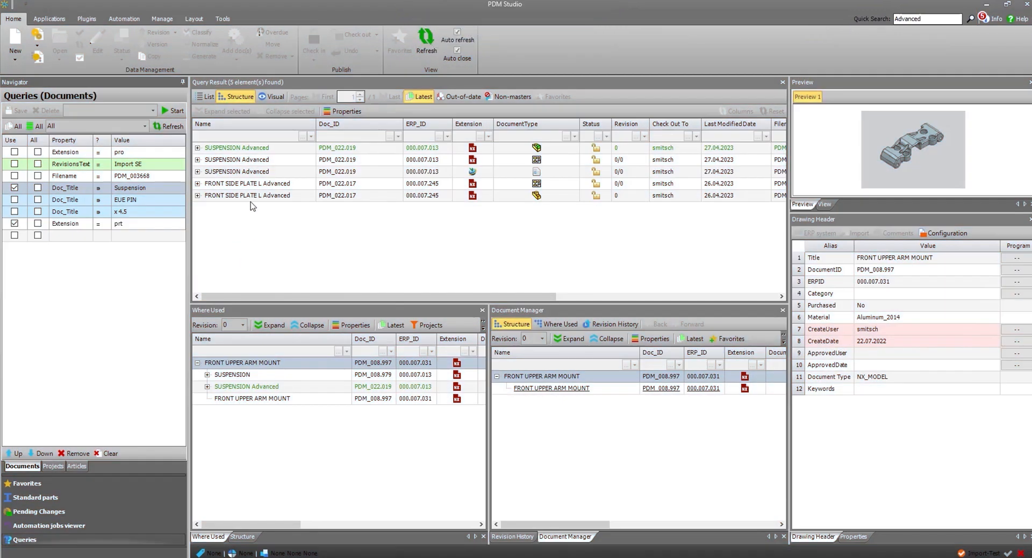
pyautogui.click(252, 196)
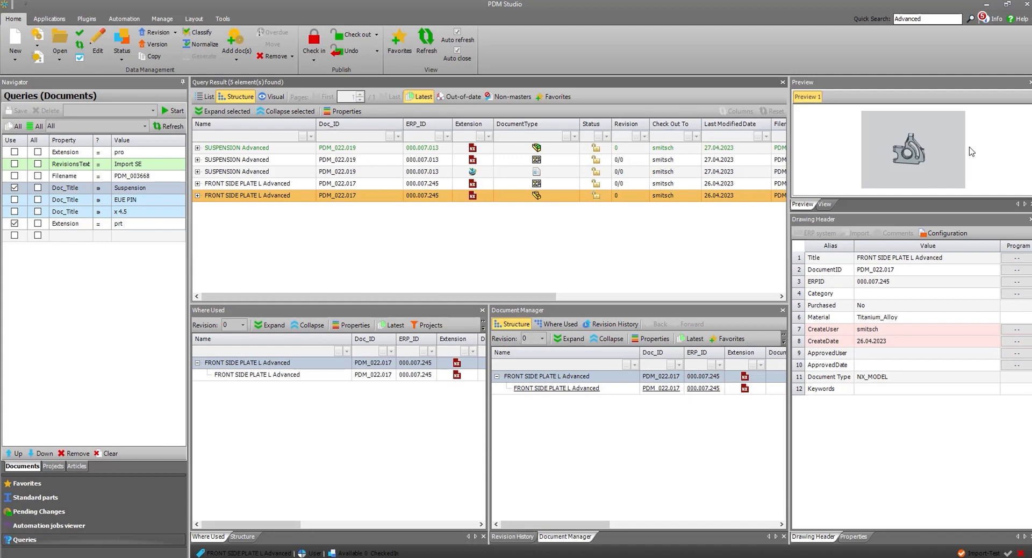
# Step: Replace the selected component in the NX assembly with FRONT SIDE PLATE L Advanced and inspect the new part in the model
pyautogui.rightClick(236, 196)
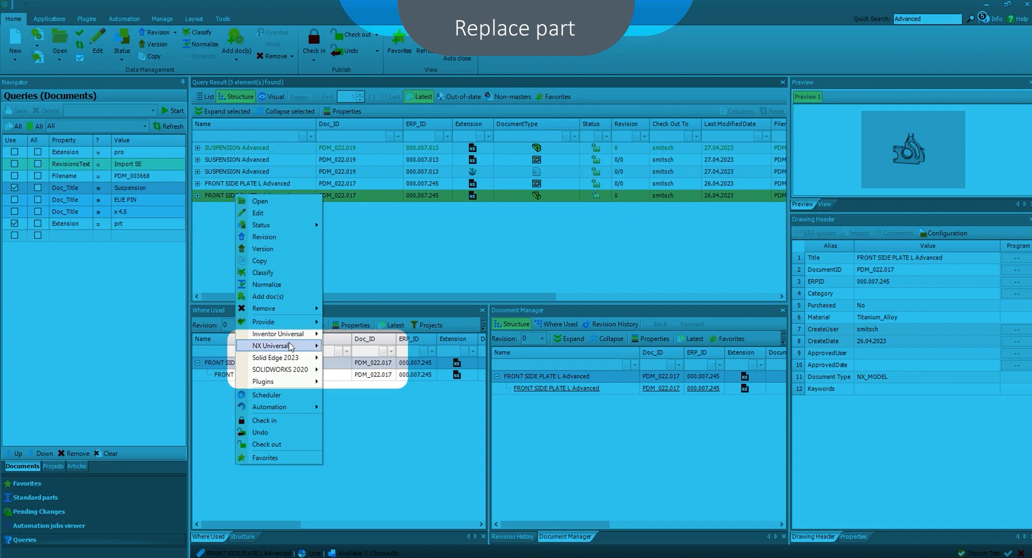
pyautogui.moveTo(290, 347)
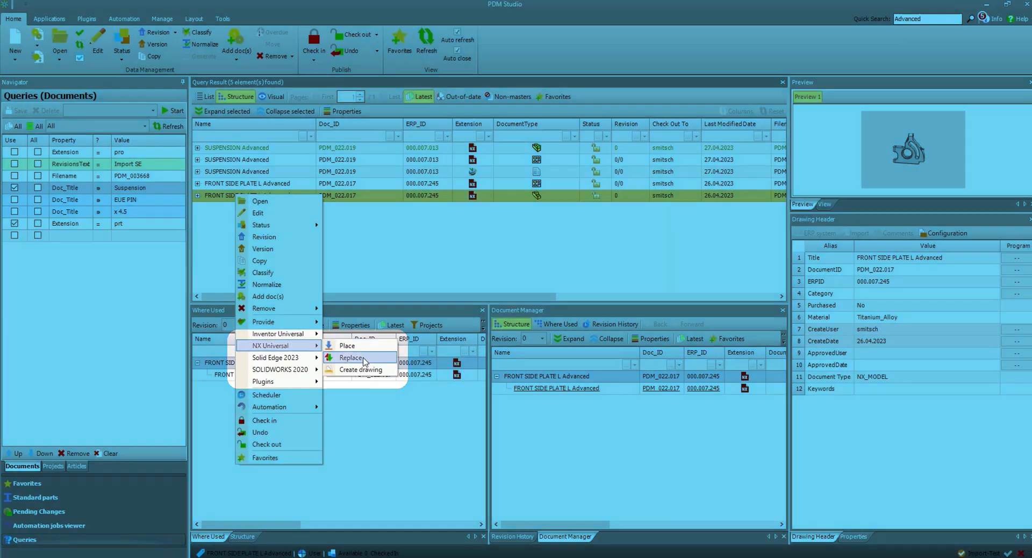
pyautogui.click(350, 358)
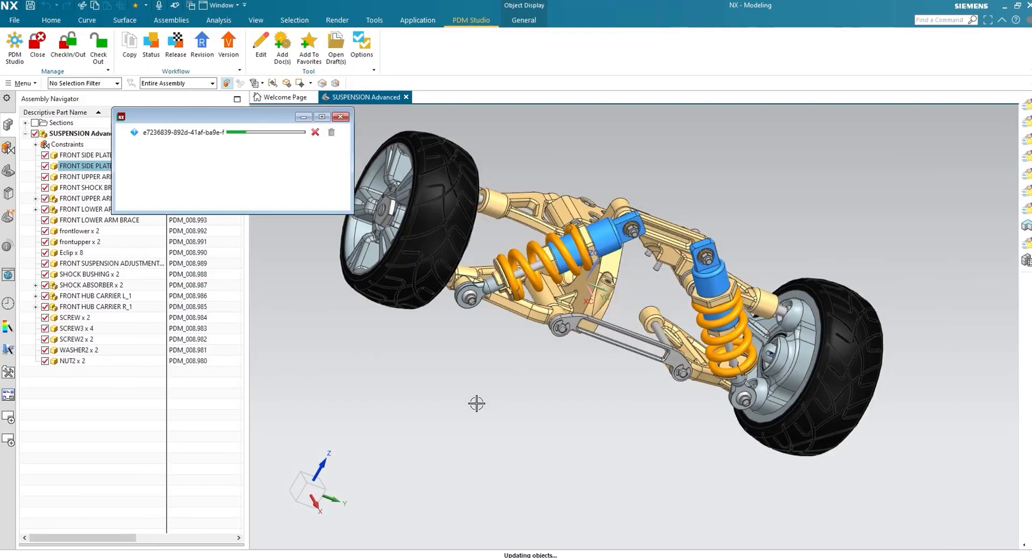
pyautogui.moveTo(553, 365); pyautogui.dragTo(560, 389)
pyautogui.scroll(6, 738, 323)
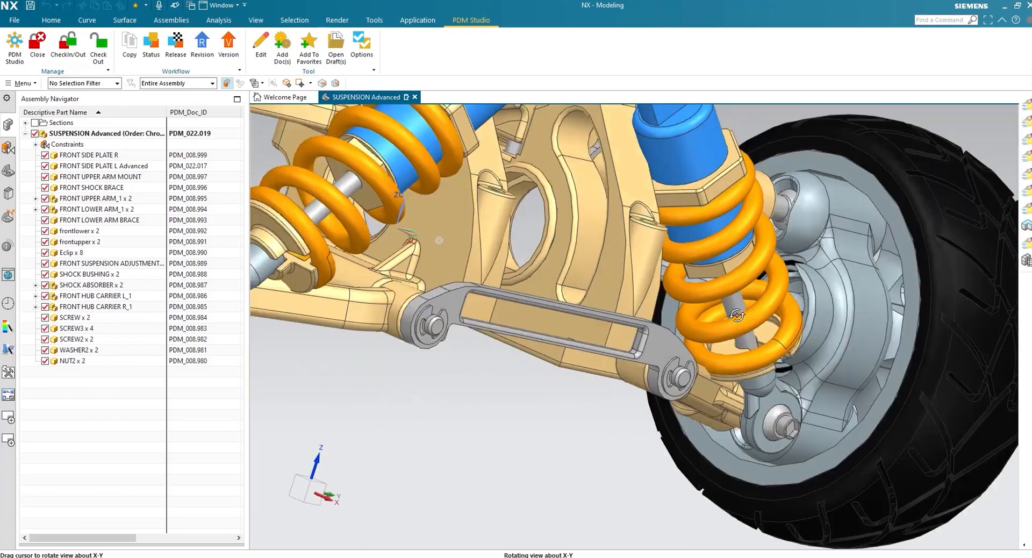
pyautogui.moveTo(737, 315); pyautogui.dragTo(705, 321)
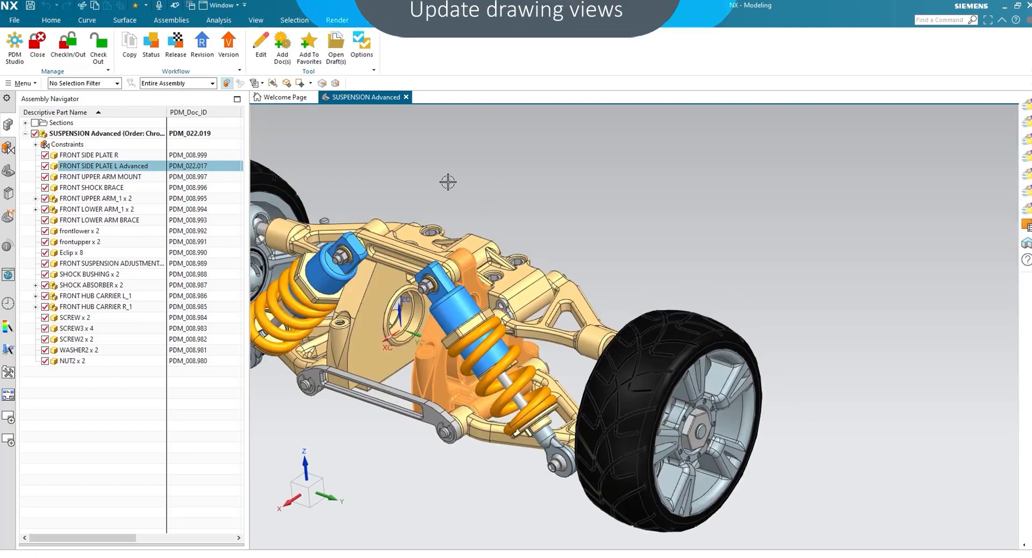
# Step: Open the second listed SUSPENSION Advanced draft belonging to the assembly
pyautogui.click(334, 54)
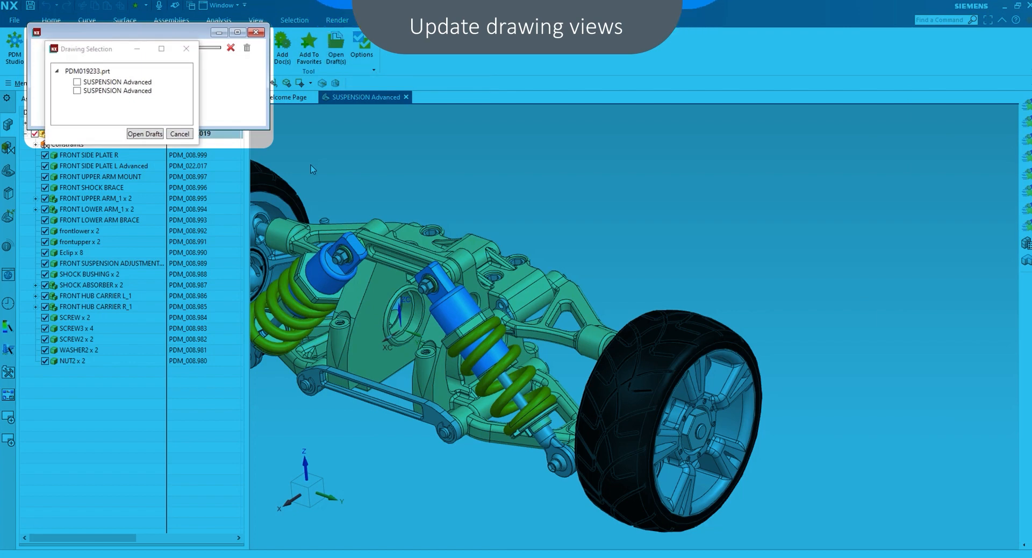
pyautogui.click(127, 94)
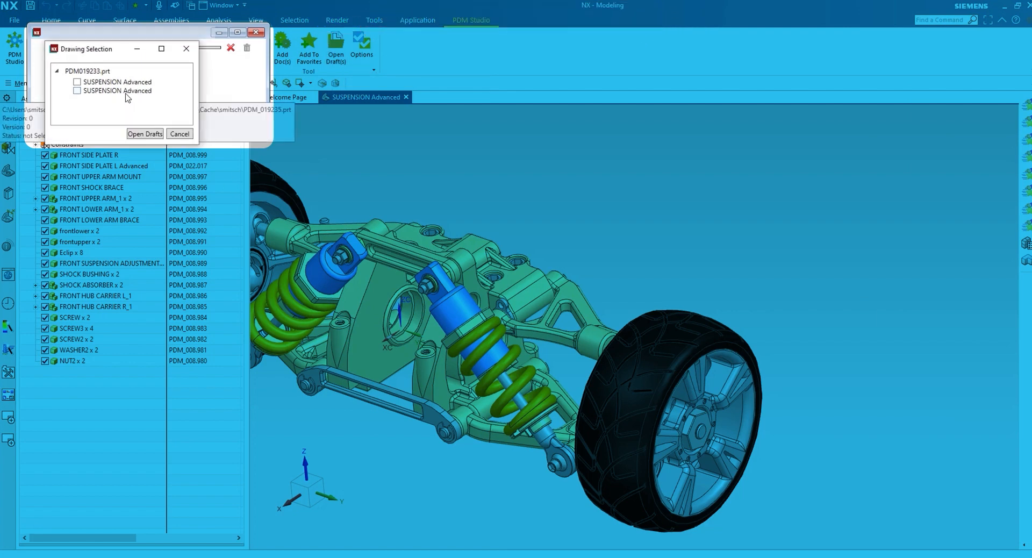
pyautogui.click(144, 135)
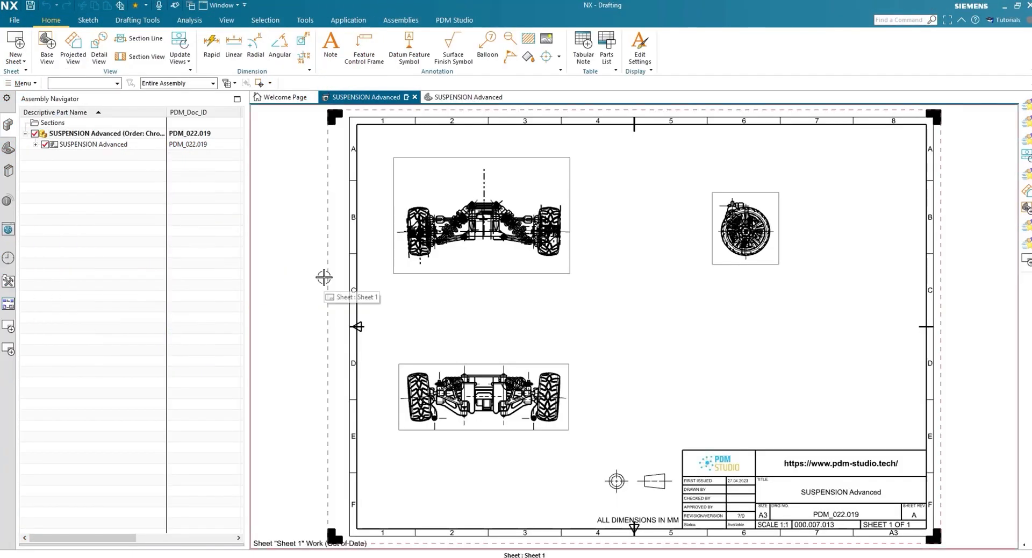
# Step: Update the out-of-date views on Sheet 1 and check the title block, then close the drawing through the PDM Studio integration
pyautogui.click(9, 171)
pyautogui.rightClick(81, 133)
pyautogui.click(113, 138)
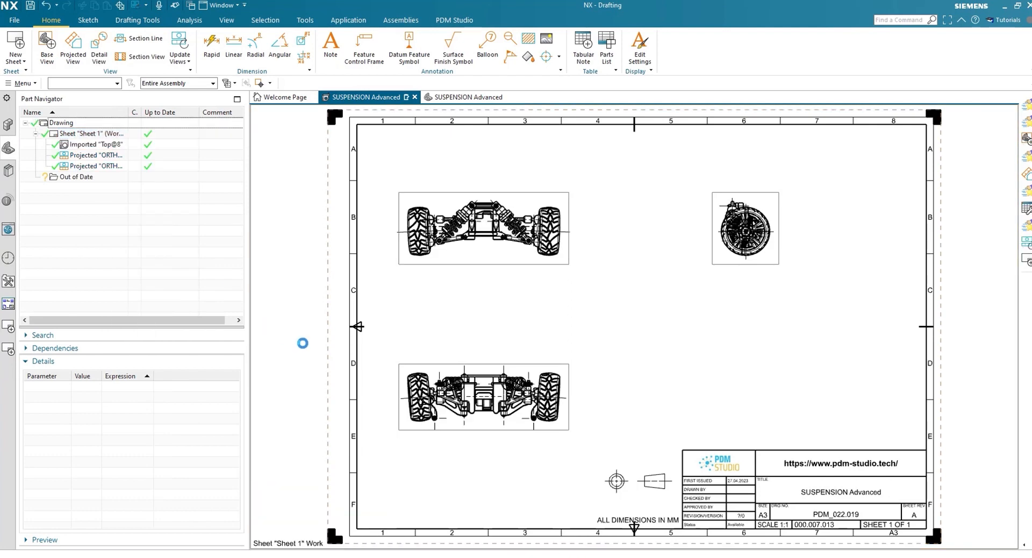
pyautogui.scroll(1, 860, 513)
pyautogui.scroll(2, 860, 513)
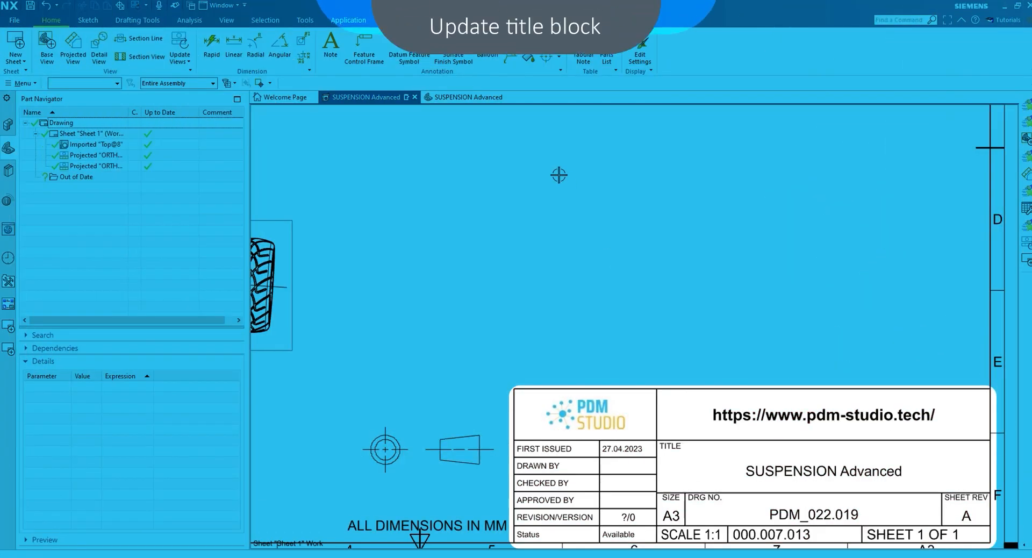
pyautogui.click(399, 21)
pyautogui.click(37, 47)
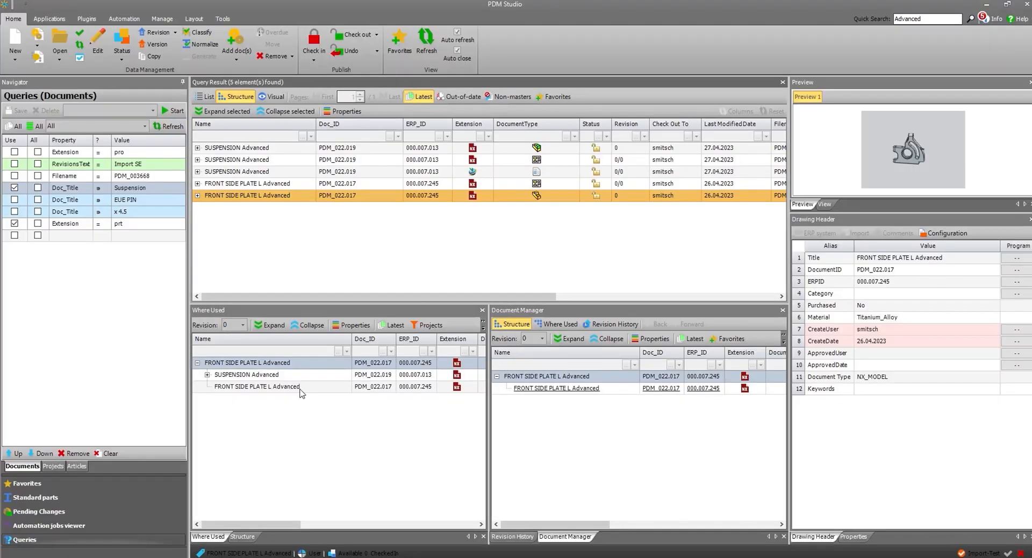
# Step: Expand SUSPENSION Advanced in PDM Studio, open its JT document in JT2Go, and inspect the FRONT LOWER ARM BRACE and neighbouring parts
pyautogui.click(198, 148)
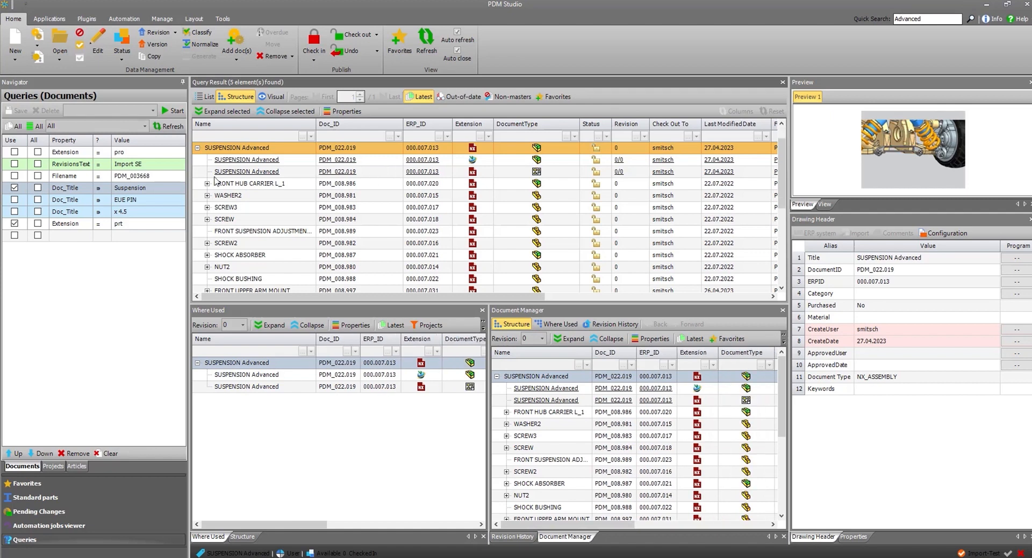
pyautogui.rightClick(269, 162)
pyautogui.click(285, 167)
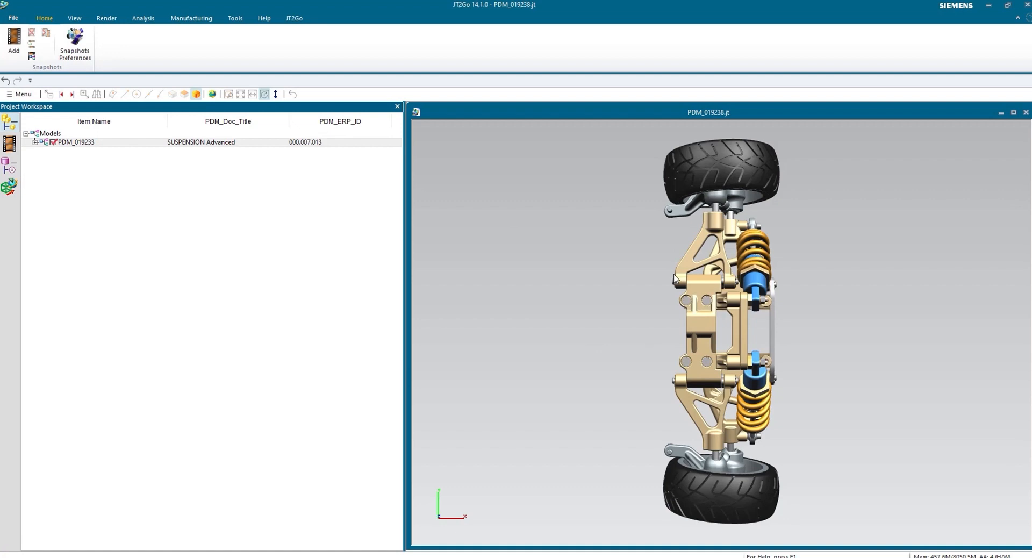
pyautogui.moveTo(646, 349); pyautogui.dragTo(775, 397)
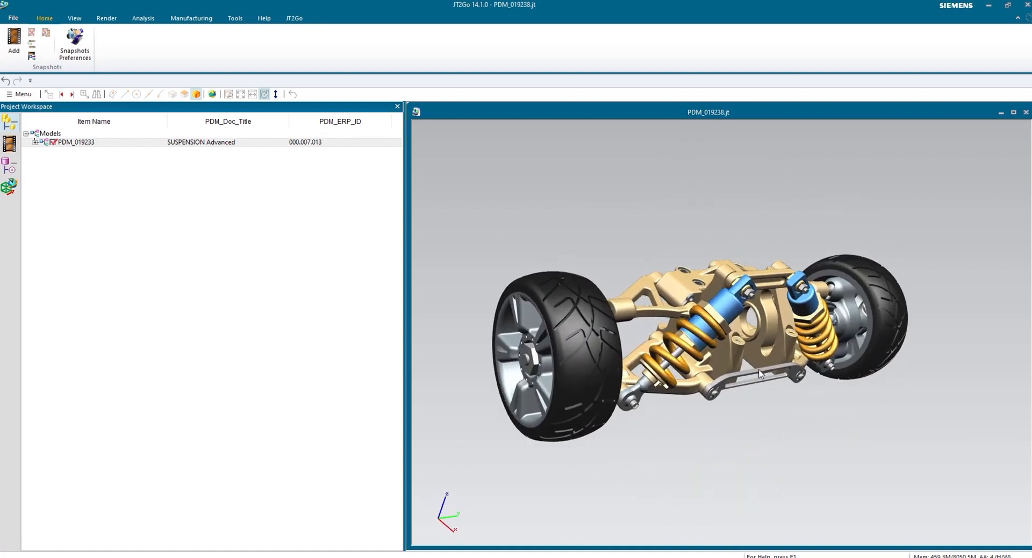
pyautogui.click(761, 375)
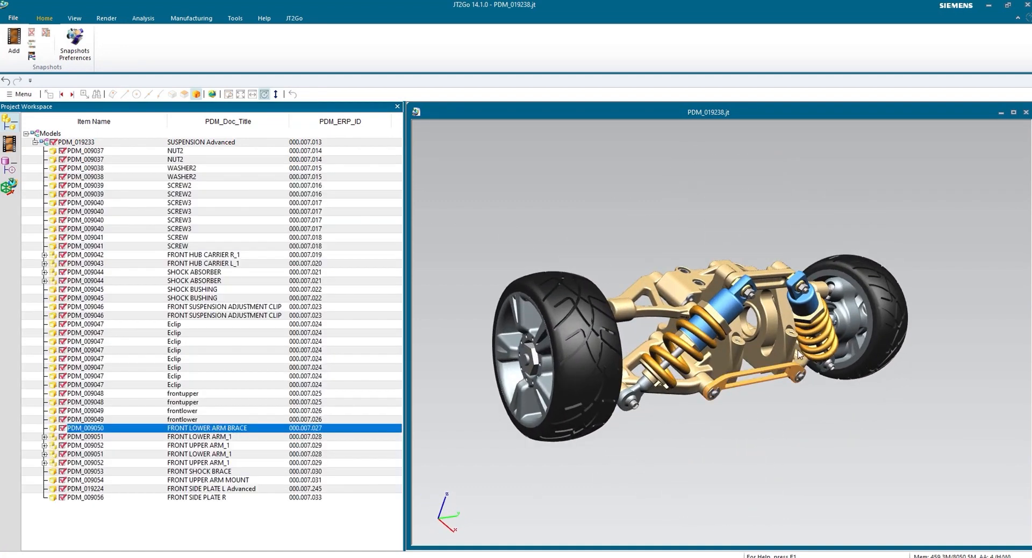
pyautogui.click(772, 340)
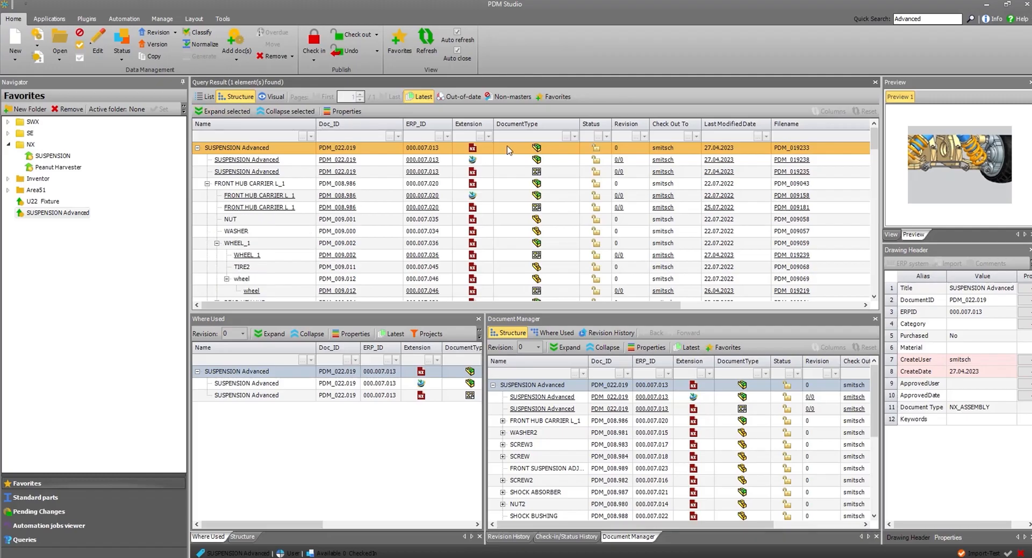
# Step: Filter the SUSPENSION Advanced structure by the NX_DRAWING document type to review its drawings, then clear the filter
pyautogui.click(575, 136)
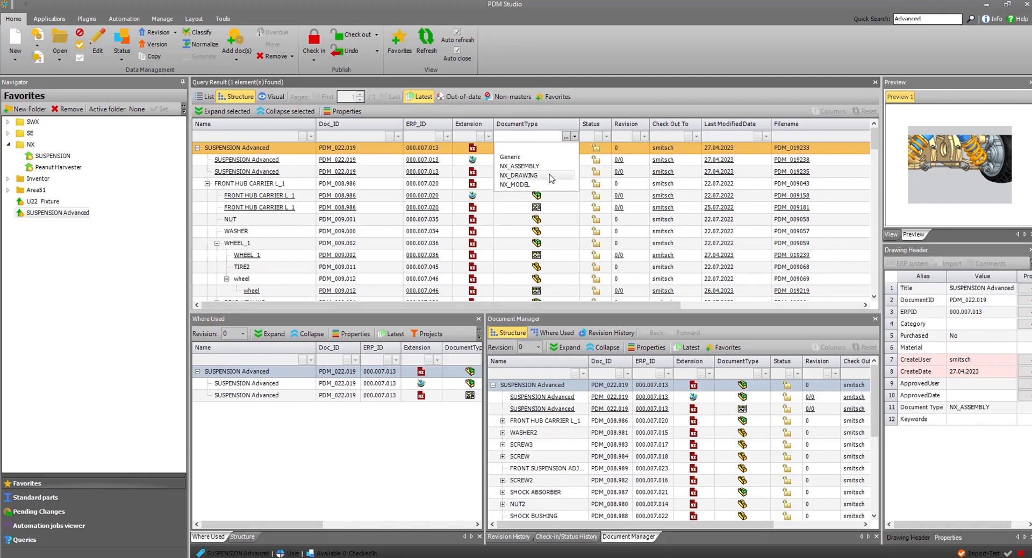
pyautogui.click(535, 166)
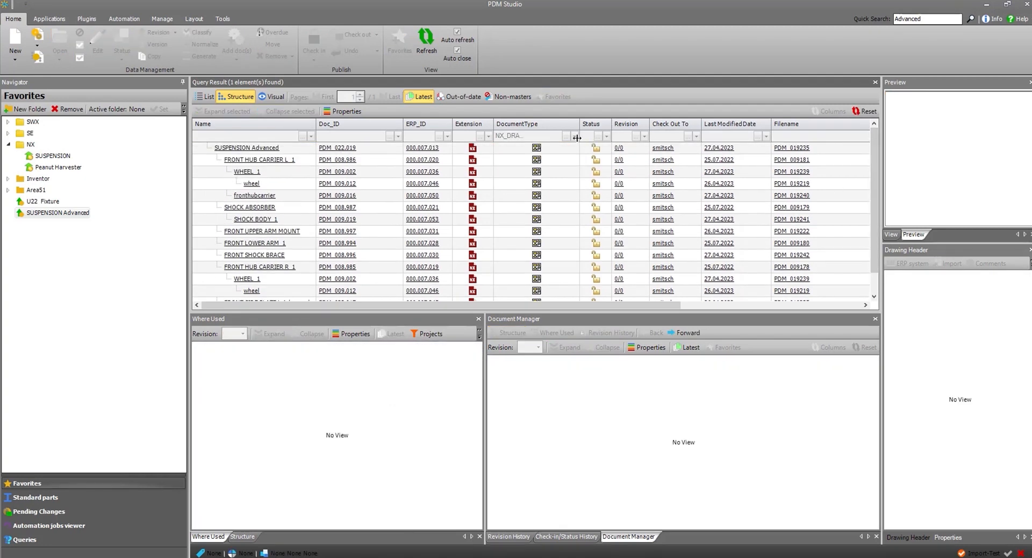
pyautogui.click(575, 136)
pyautogui.click(549, 148)
# Step: Run the 1_ProjectPlot automation on SUSPENSION Advanced and look through the generated combined.pdf, then return to PDM Studio
pyautogui.click(267, 148)
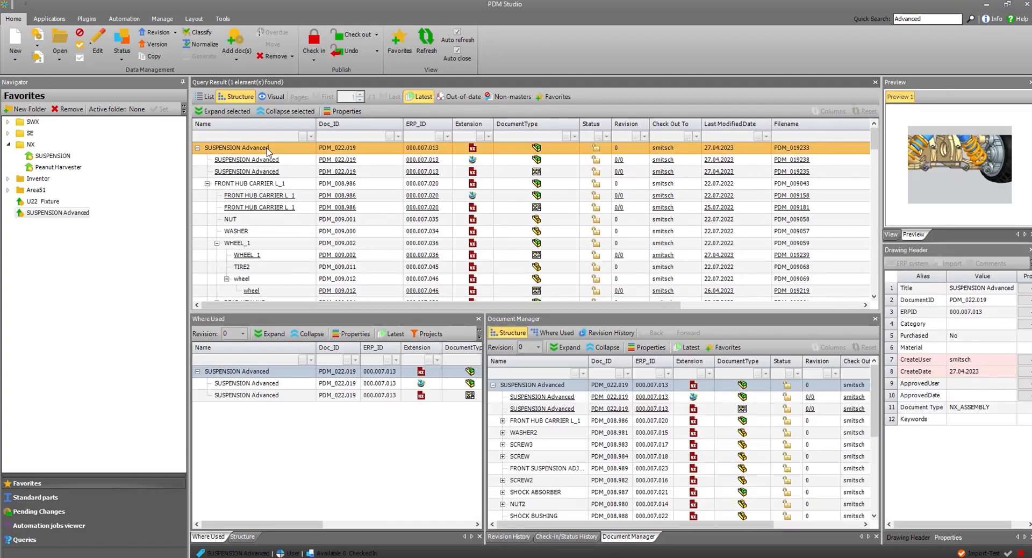
pyautogui.rightClick(267, 150)
pyautogui.moveTo(323, 361)
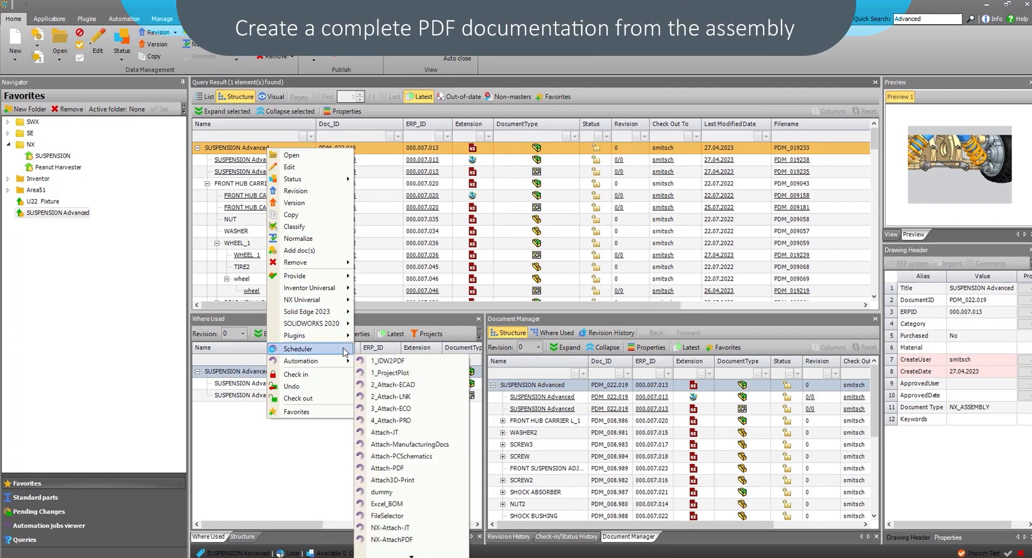
pyautogui.click(385, 373)
pyautogui.click(590, 310)
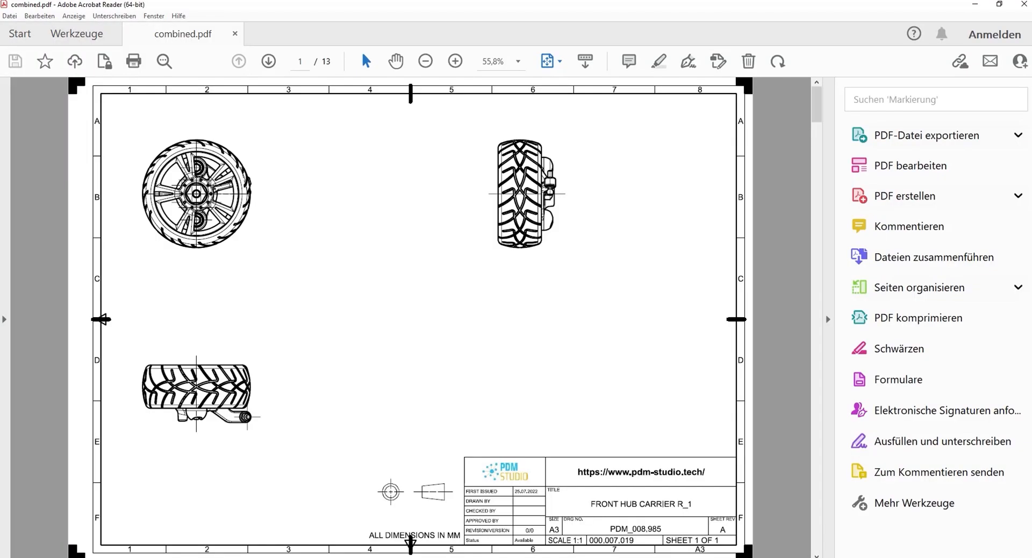
pyautogui.moveTo(816, 105)
pyautogui.mouseDown()
pyautogui.moveTo(813, 543)
pyautogui.moveTo(814, 105)
pyautogui.mouseUp()
pyautogui.click(975, 4)
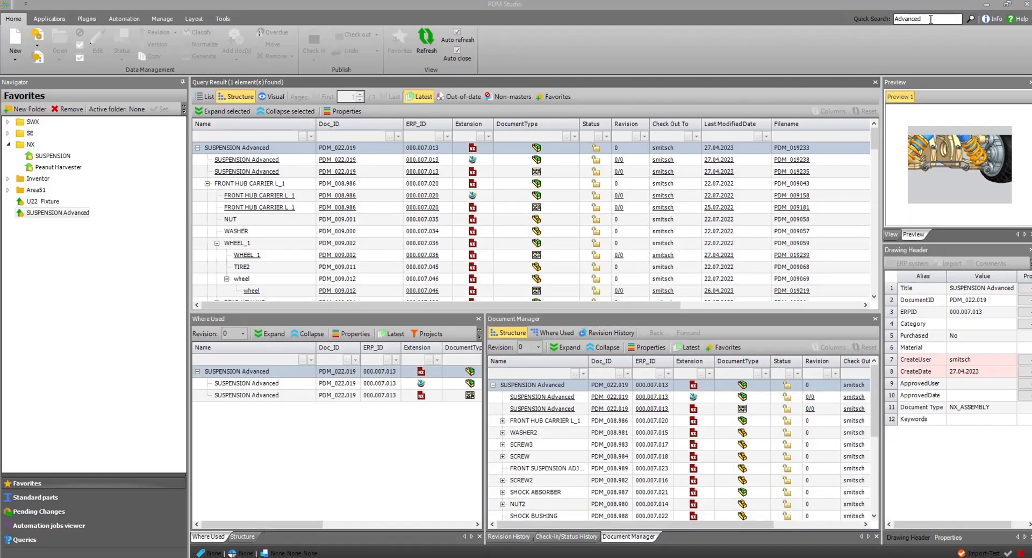